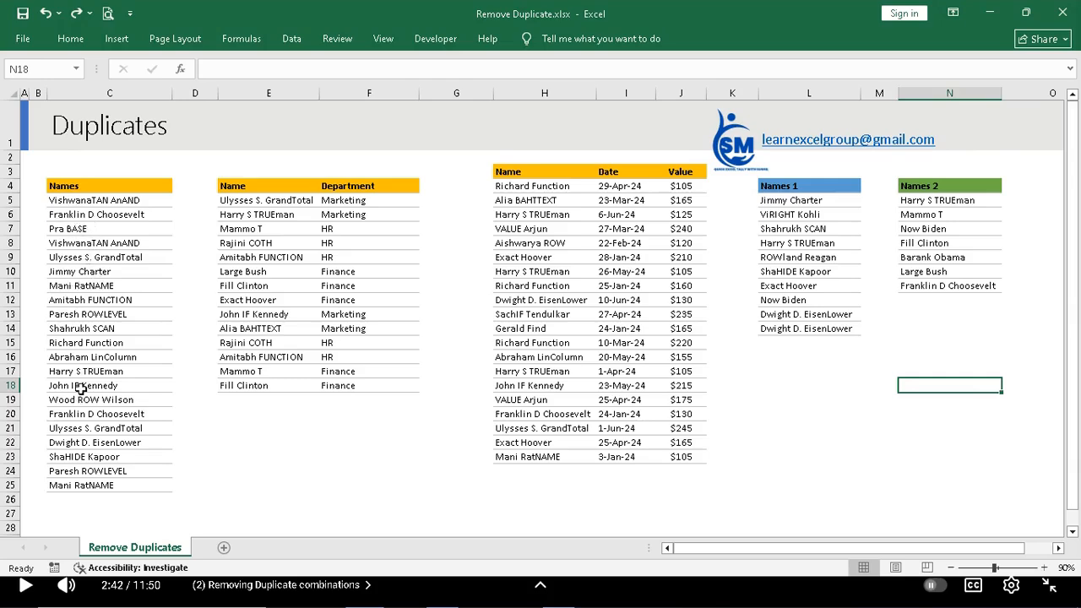
Remove the duplicate entries from the Names list in column C, with the data treated as having headers.
click(85, 314)
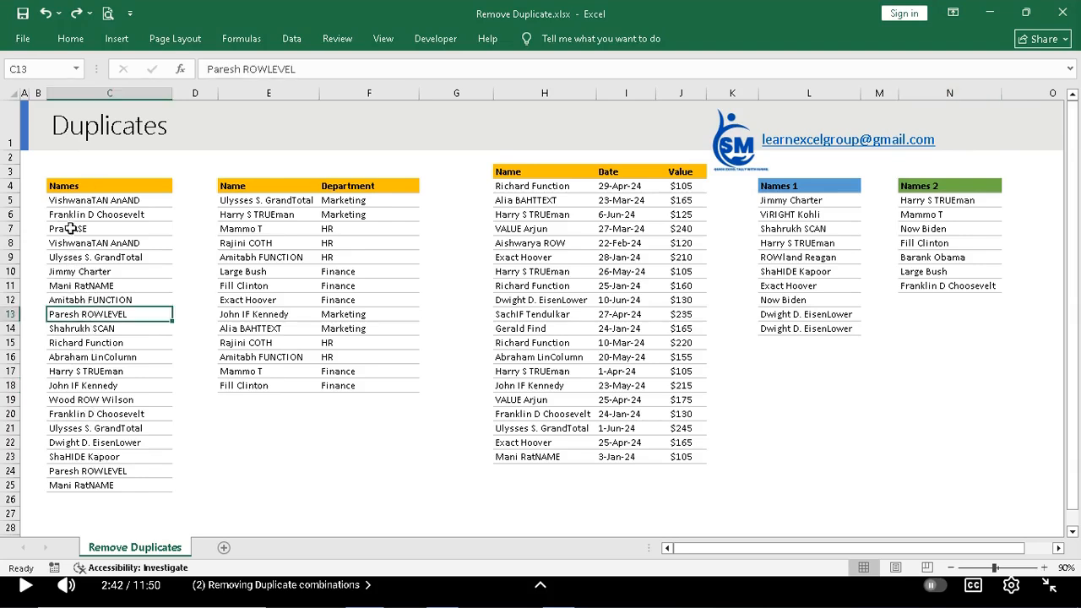
click(87, 287)
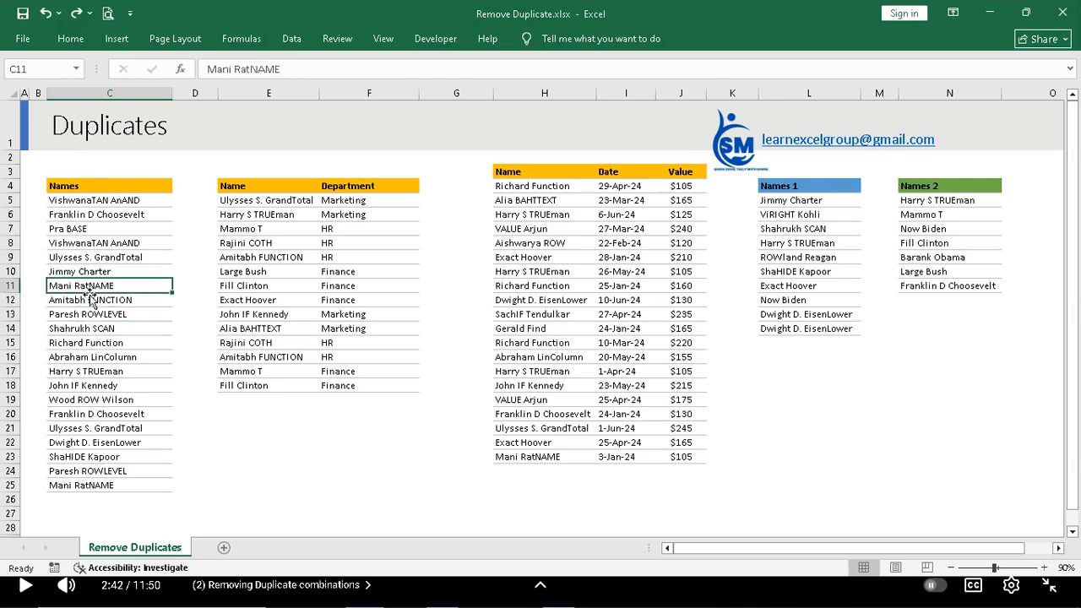
click(88, 329)
click(89, 369)
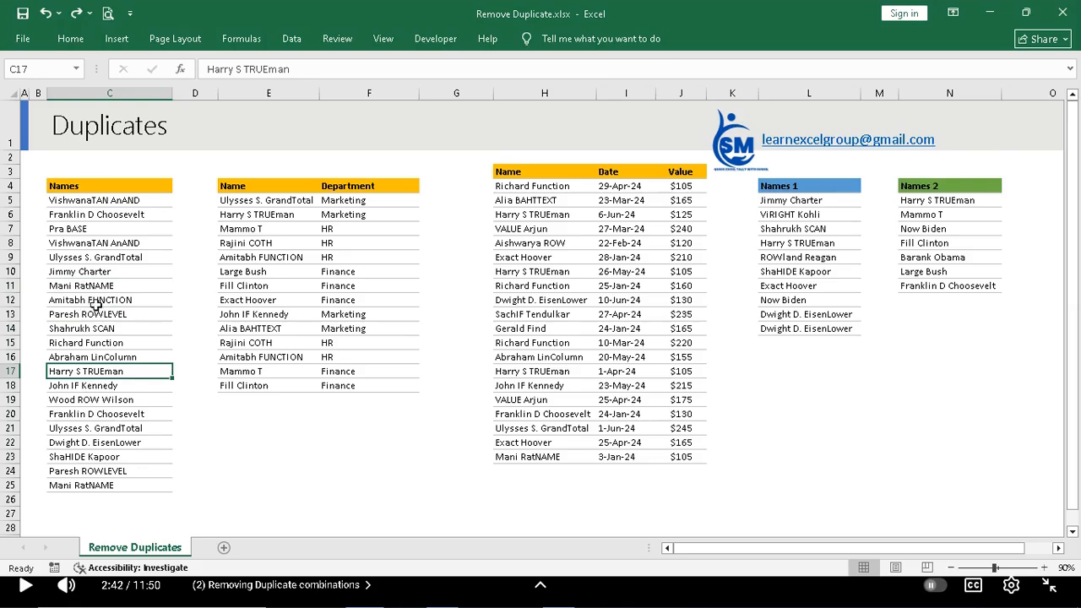
click(291, 39)
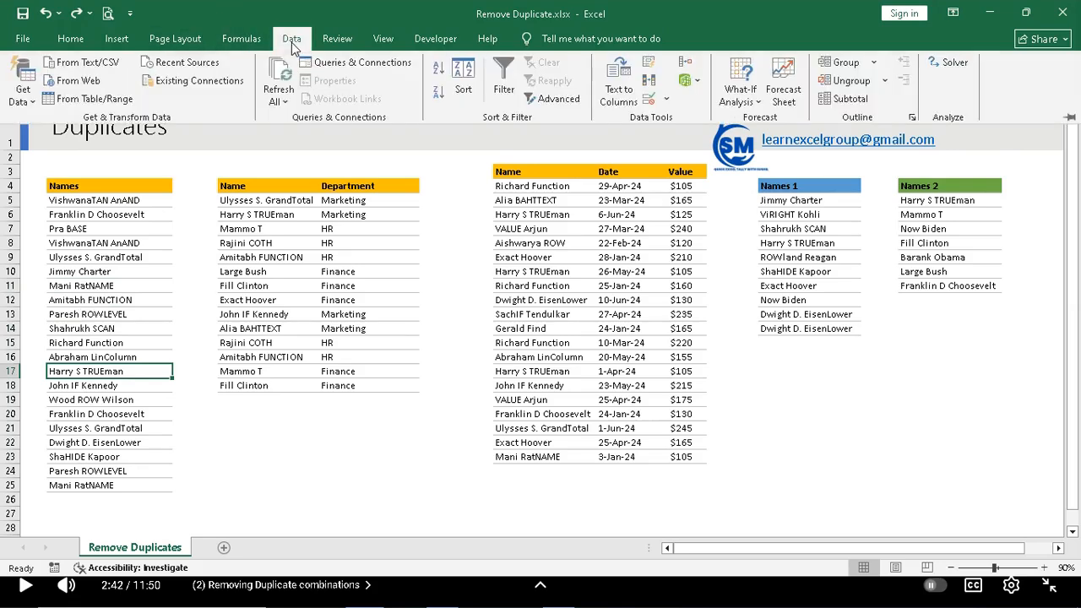
click(649, 85)
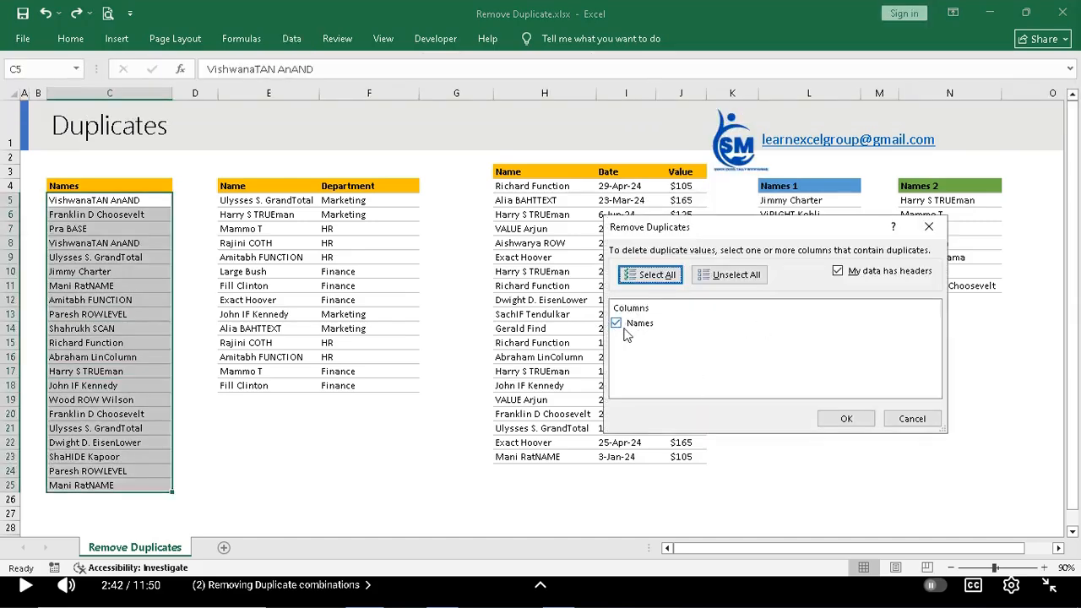
click(747, 279)
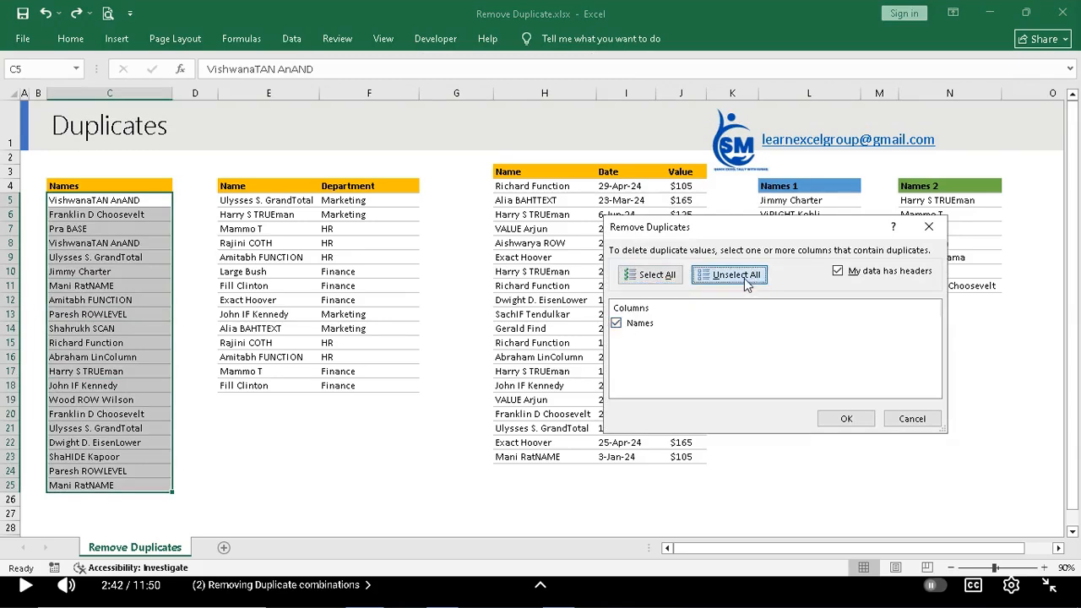
click(643, 278)
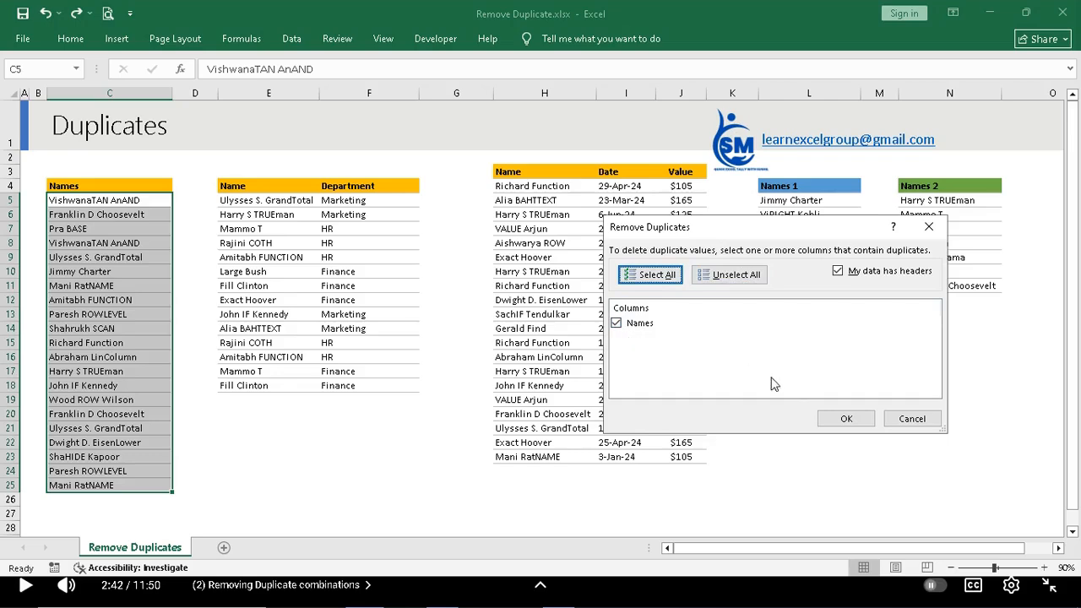
click(846, 419)
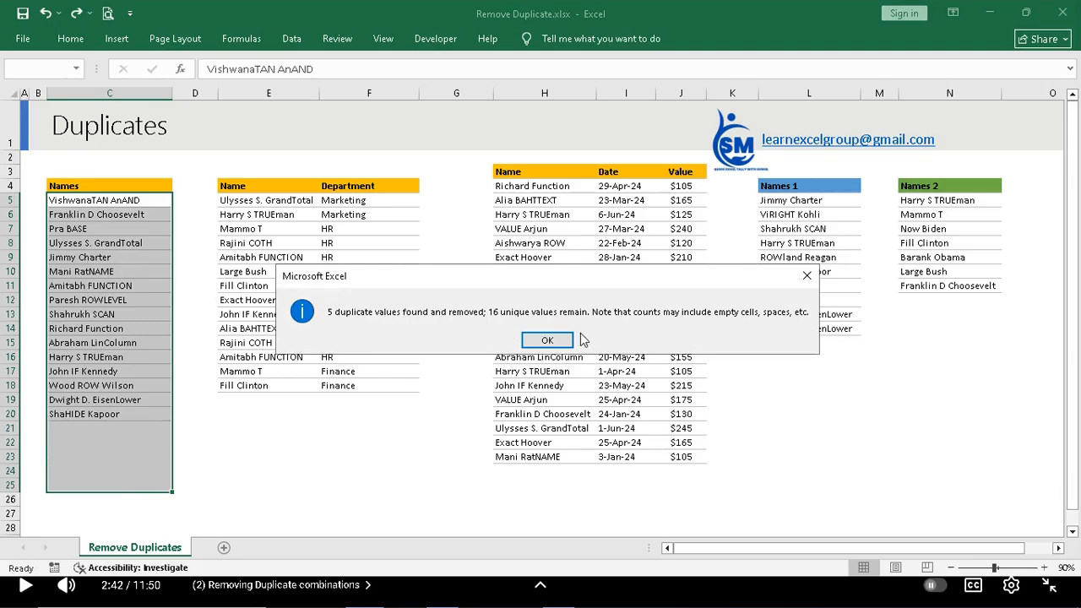
click(547, 341)
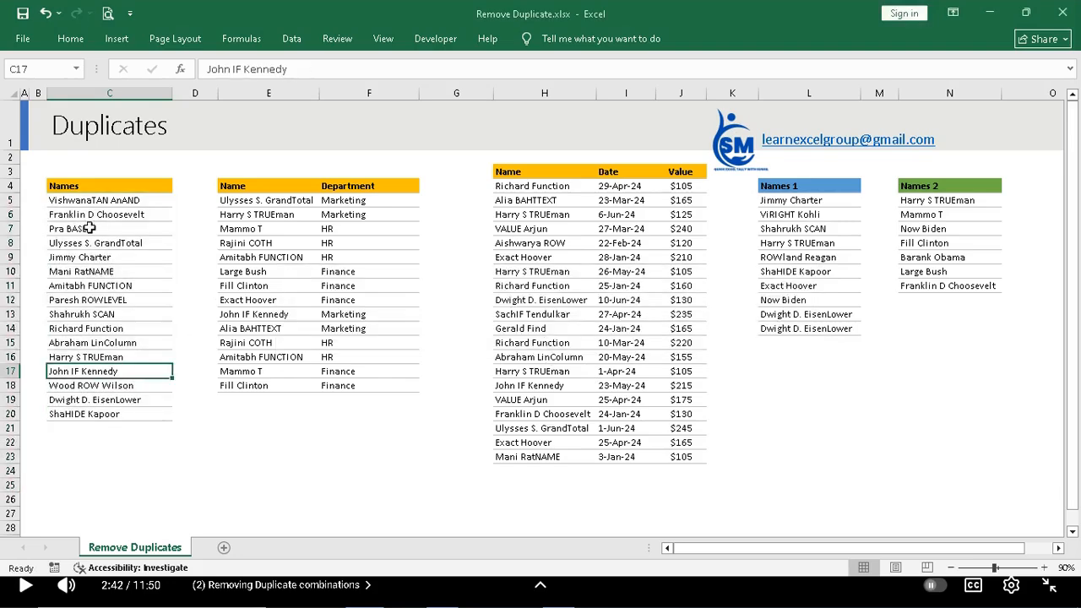
click(154, 465)
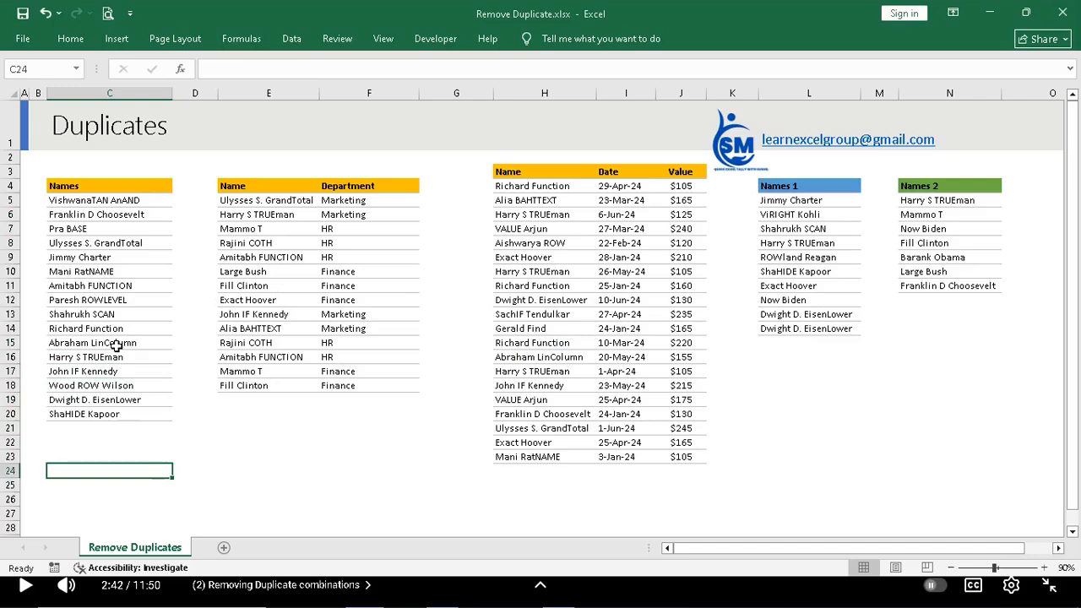
Undo the duplicate removal in the Names list in column C.
key(ctrl+z)
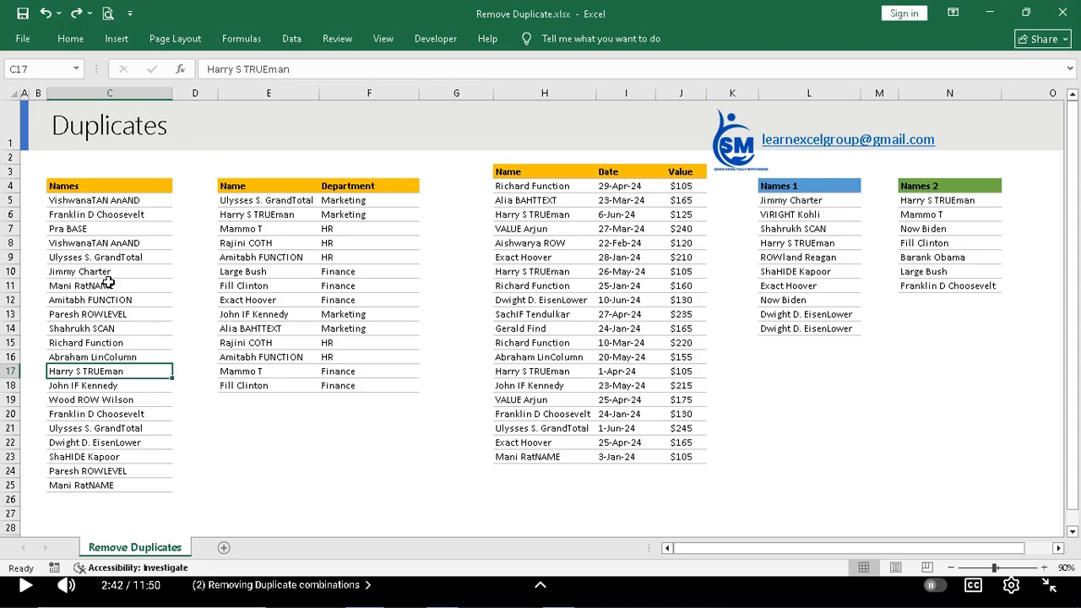
double_click(71, 200)
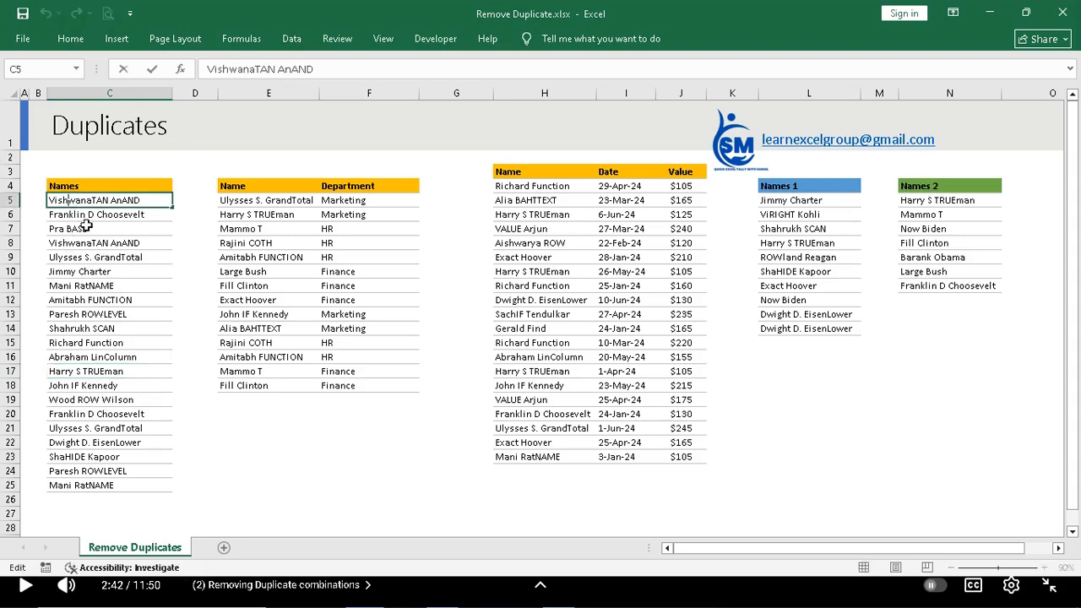
click(86, 226)
Start a Duplicate Values highlight rule for the names in C5:C25.
click(140, 201)
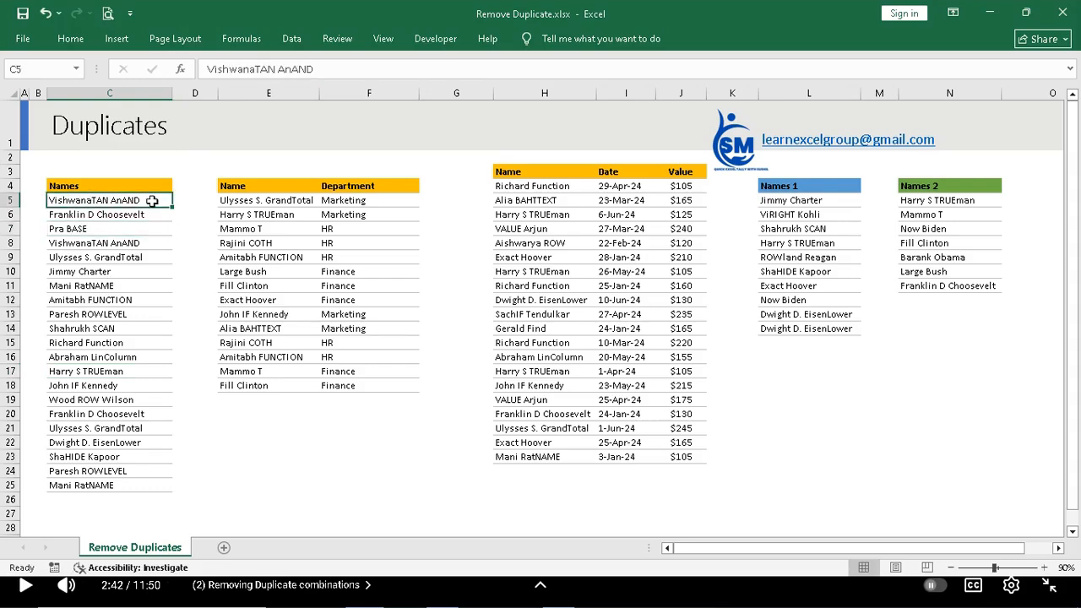
drag(154, 200, 121, 485)
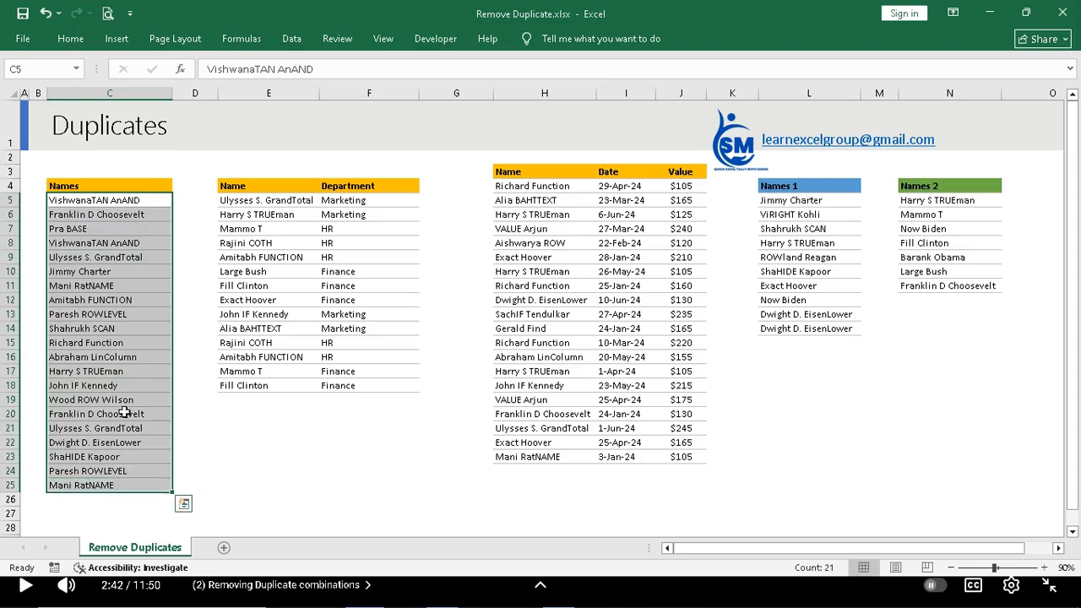
click(71, 40)
click(667, 98)
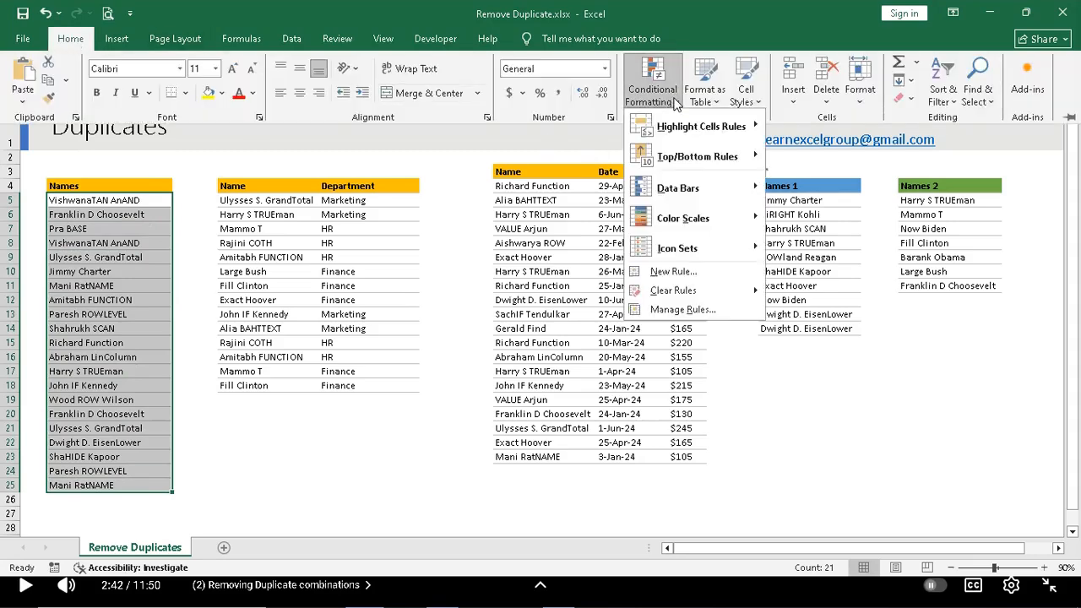
mouse_move(690, 130)
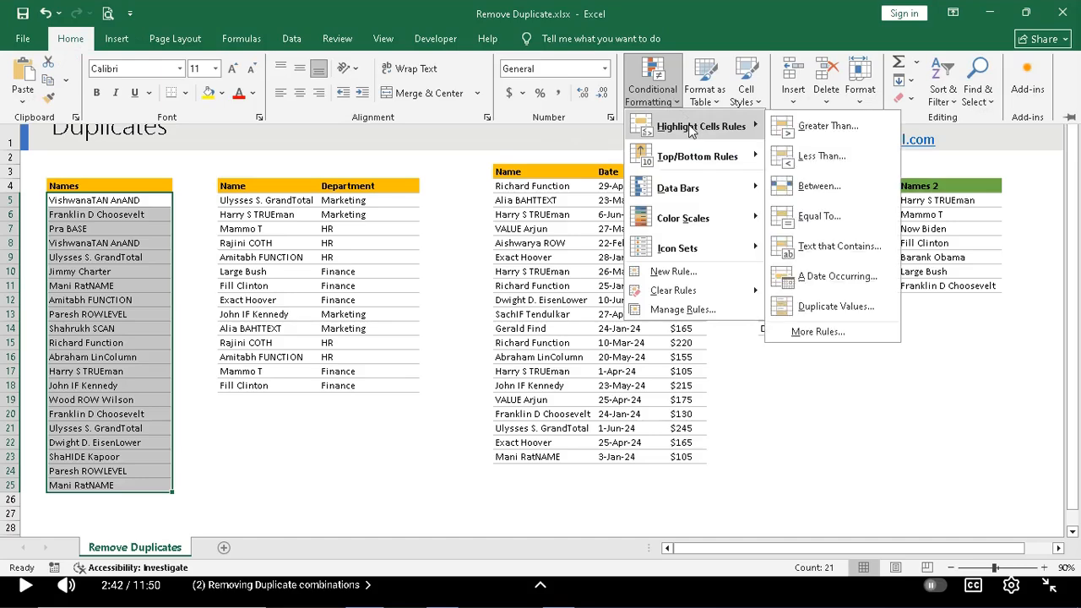
click(845, 306)
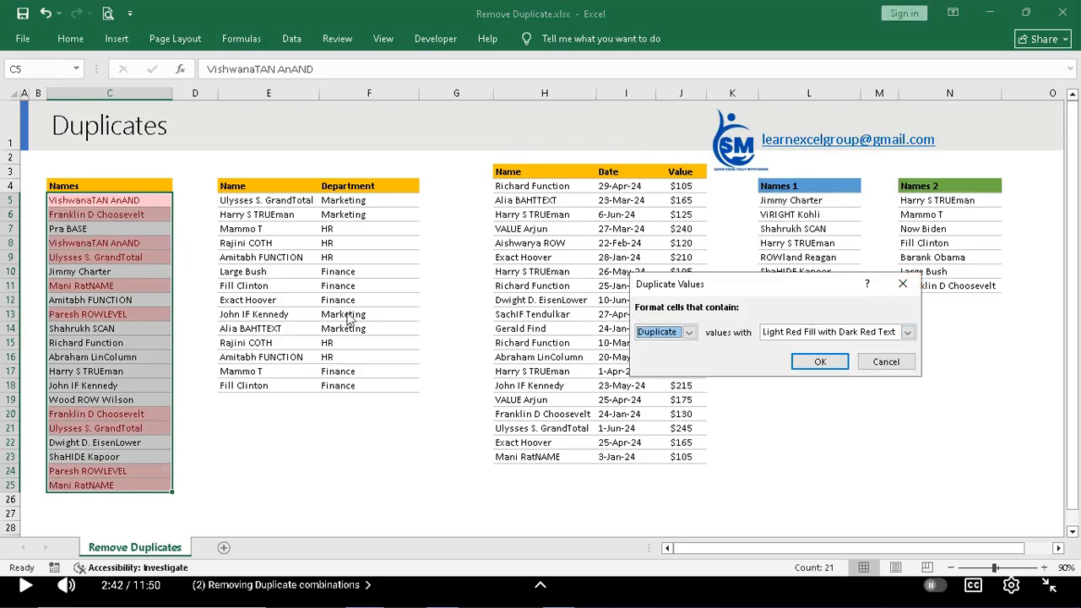
Format the duplicate names with Green Fill with Dark Green Text and apply the rule.
click(906, 332)
click(782, 357)
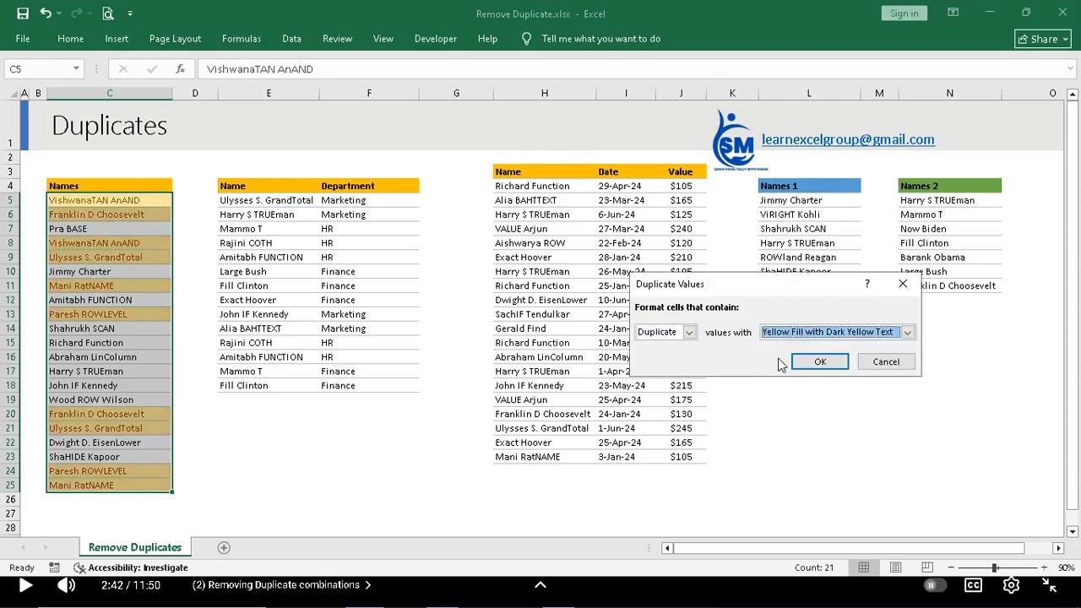
click(907, 332)
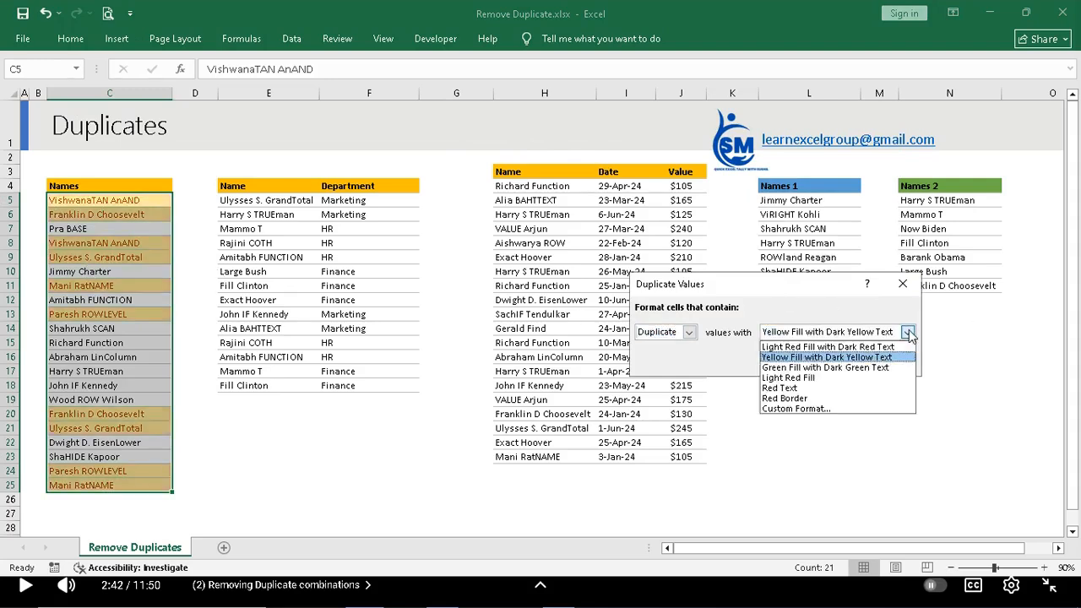
click(781, 367)
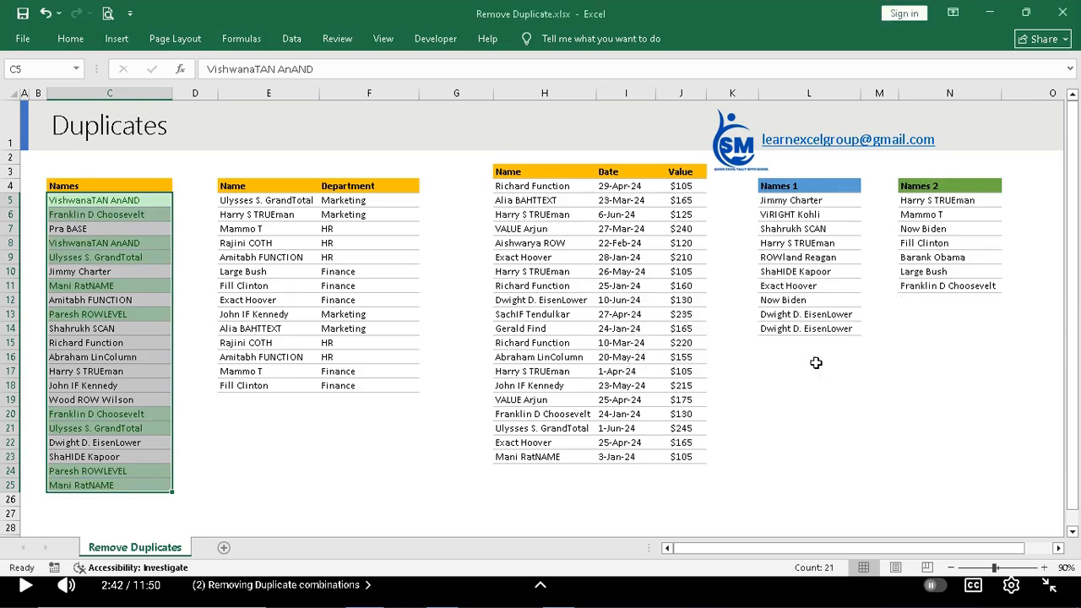
click(820, 363)
Compare the repeated names and their departments in the Name and Department table, such as rows 7, 8, 15 and 17.
click(281, 448)
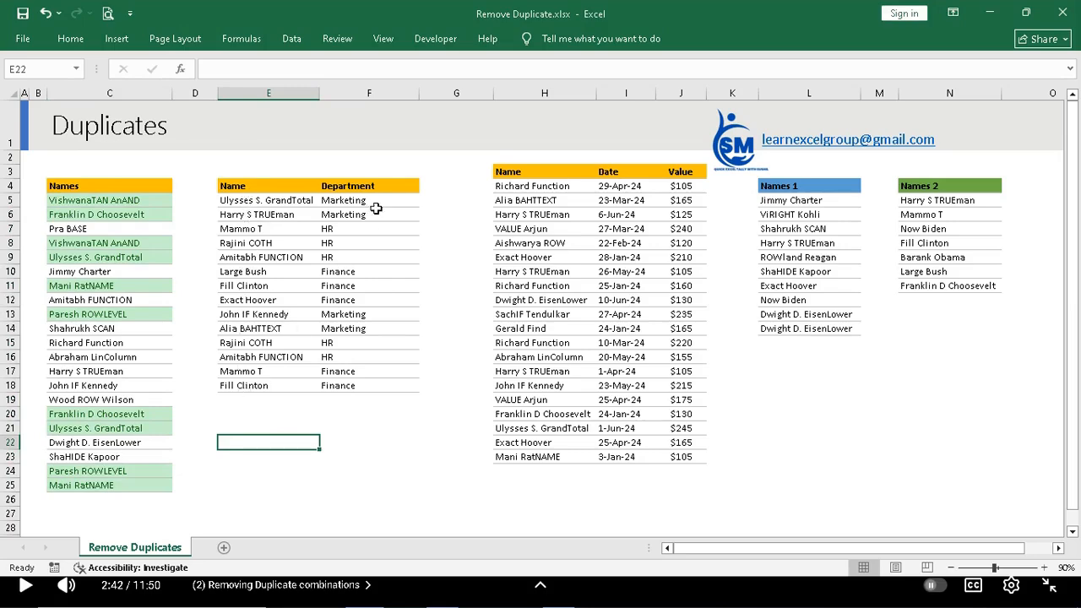
click(242, 228)
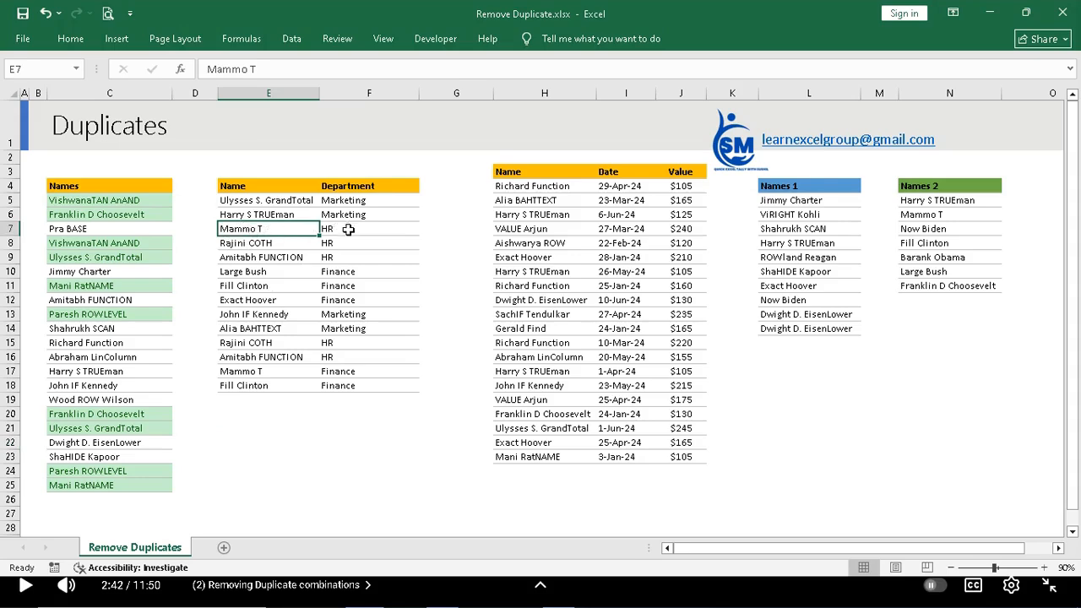
click(232, 374)
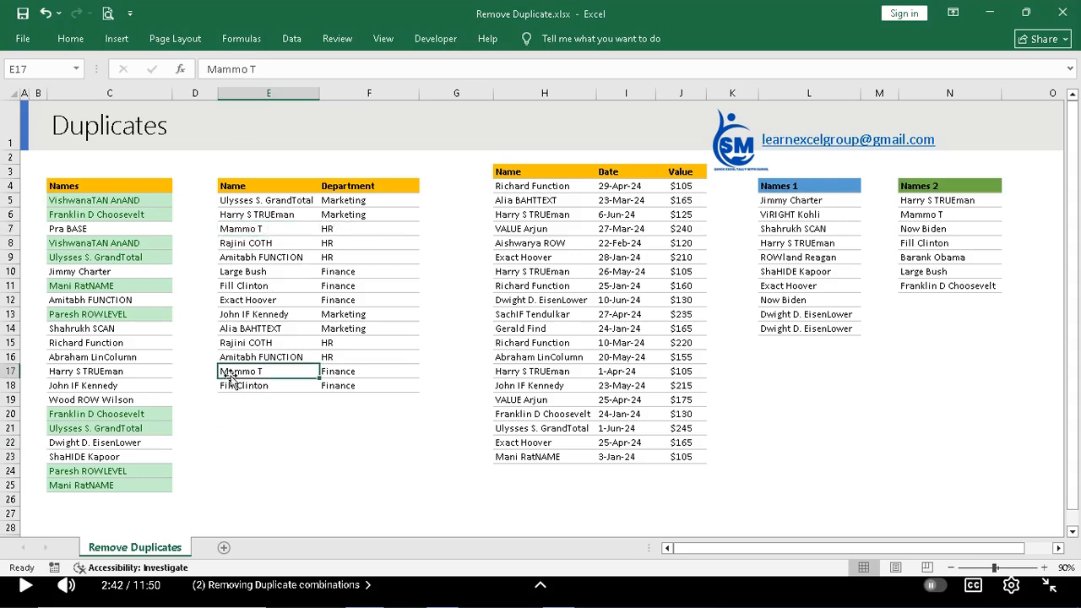
click(336, 373)
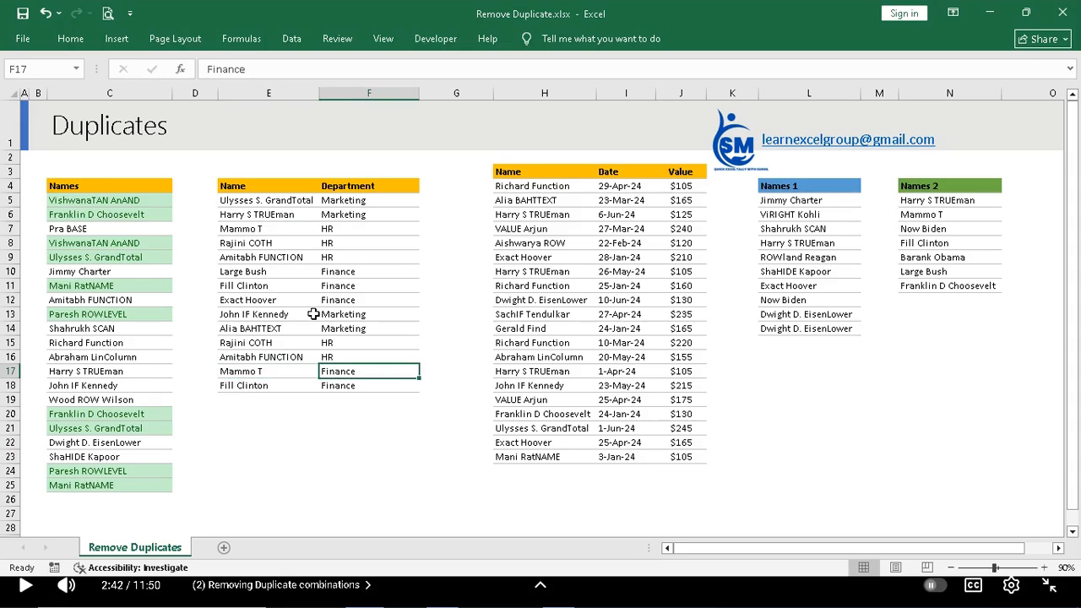
click(247, 244)
click(334, 246)
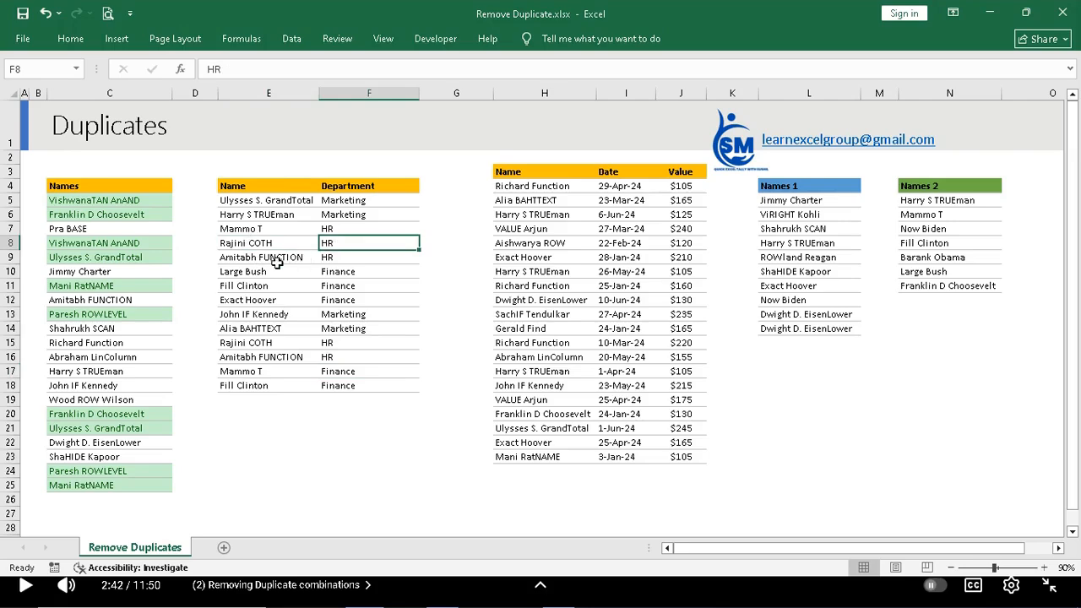
click(336, 341)
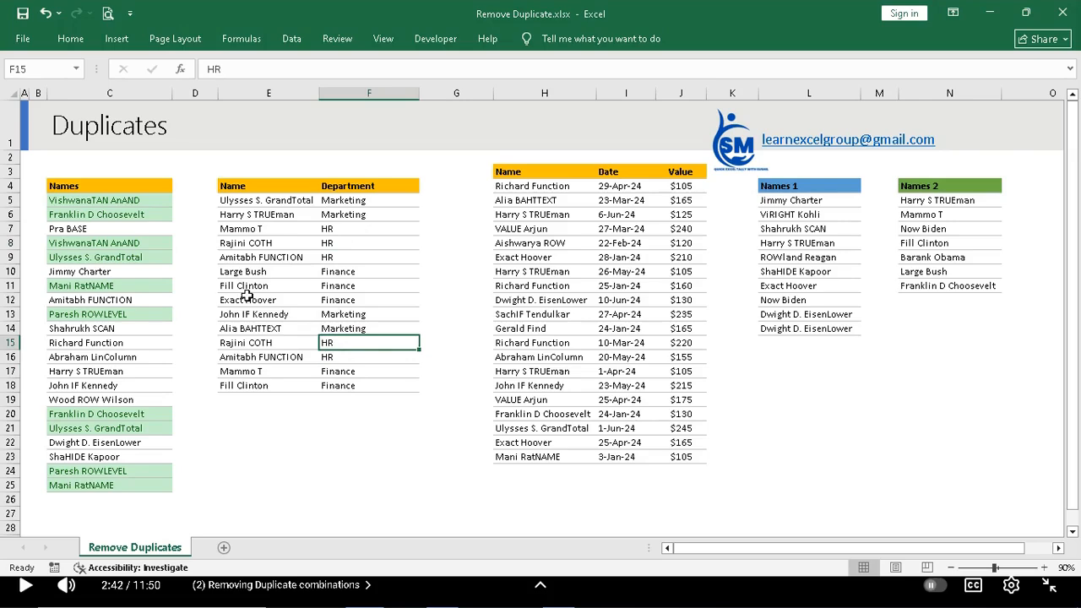
click(270, 231)
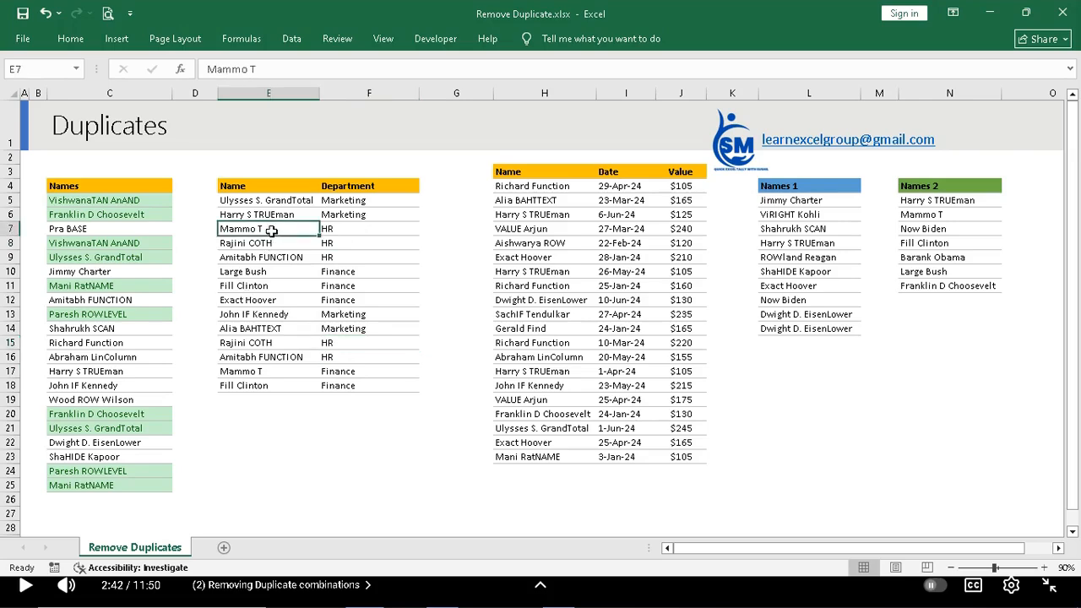
Remove duplicate combinations from the Name and Department table in E4:F18, comparing both columns and treating the data as having headers.
double_click(239, 201)
drag(239, 201, 363, 382)
click(345, 205)
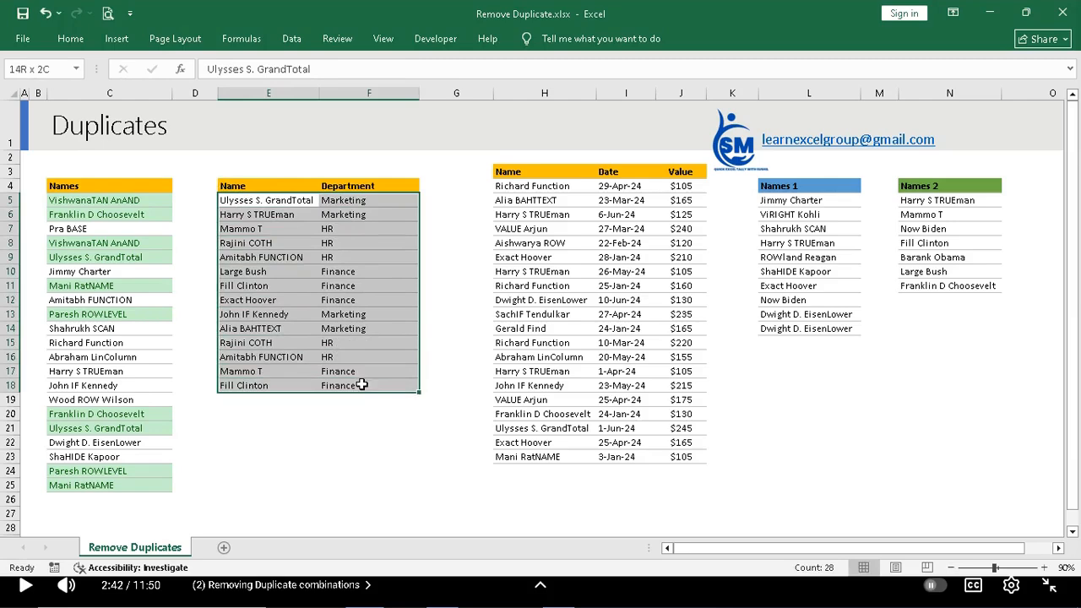
click(293, 40)
click(272, 273)
click(291, 273)
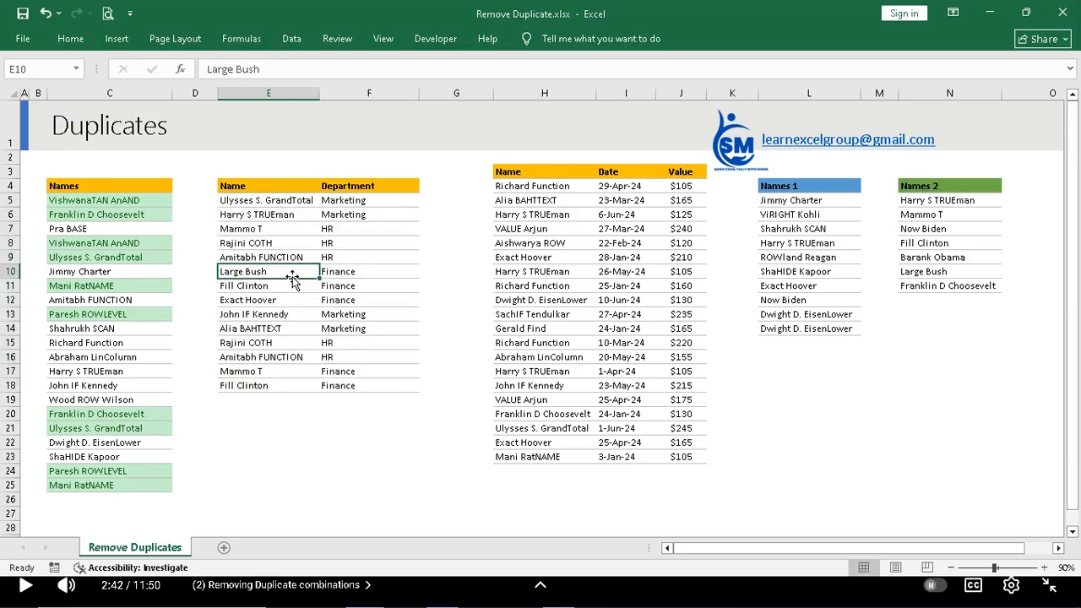
click(292, 41)
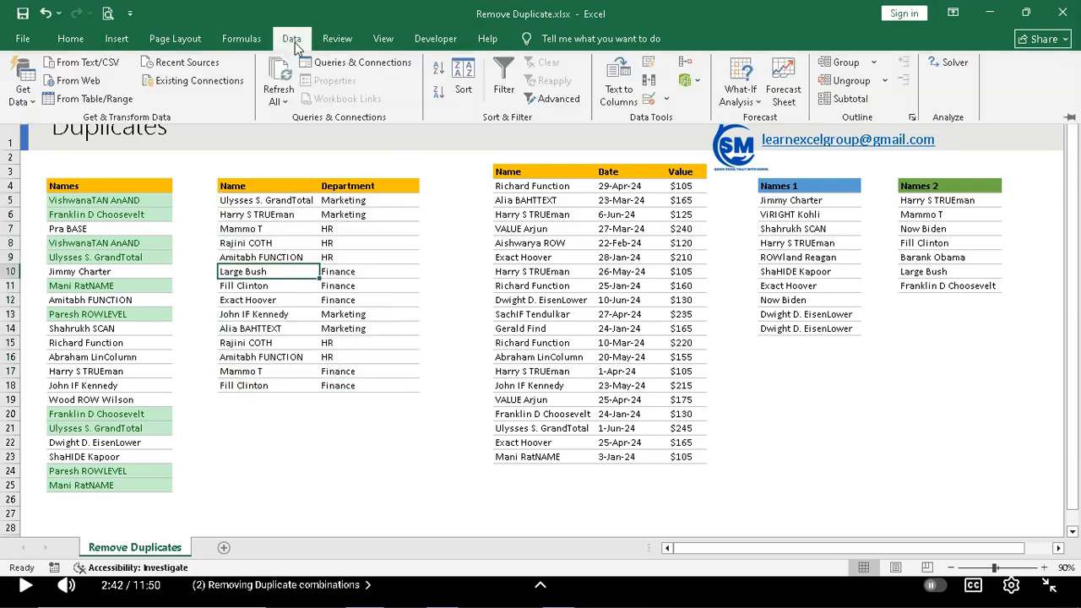
click(648, 84)
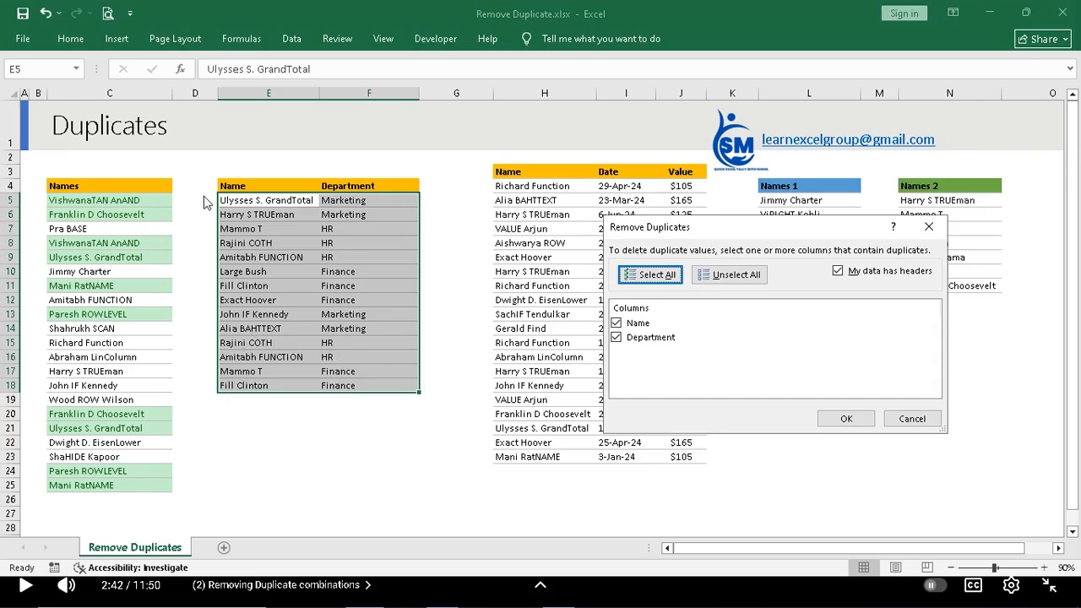
click(847, 419)
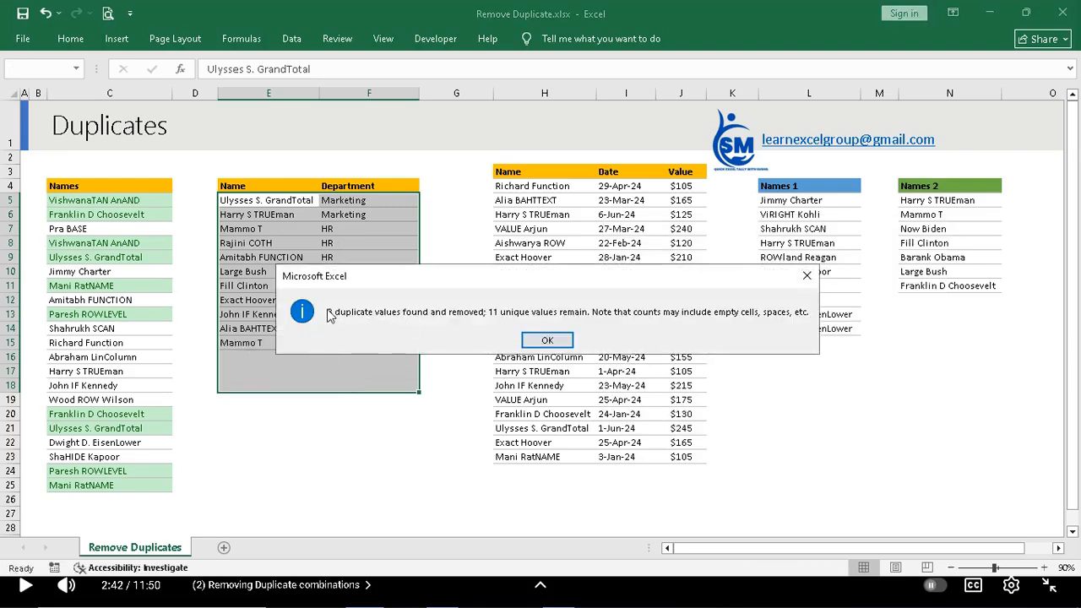
click(546, 340)
click(254, 271)
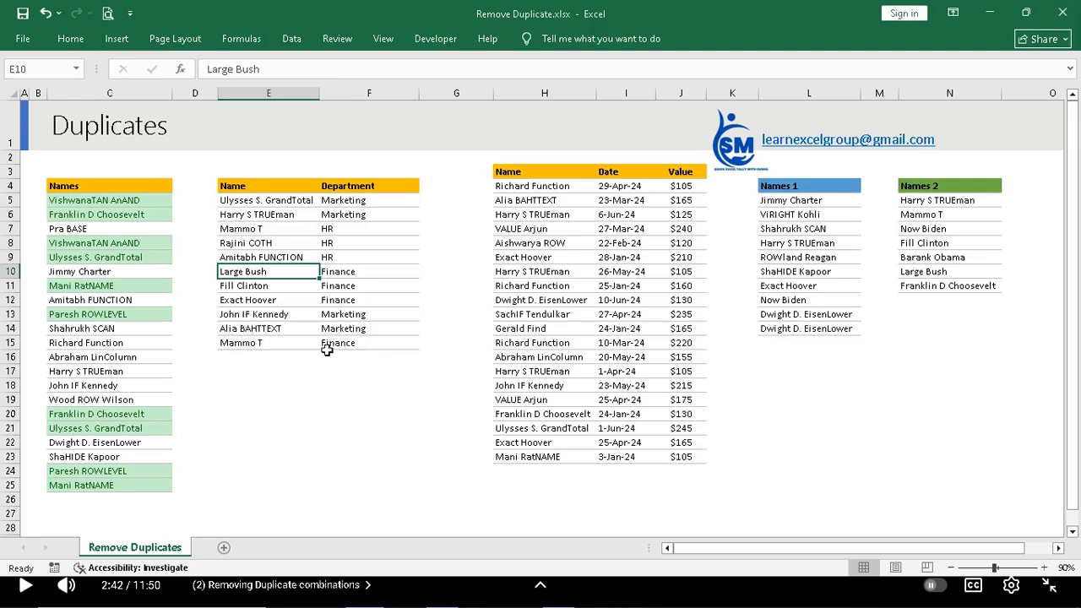
click(237, 245)
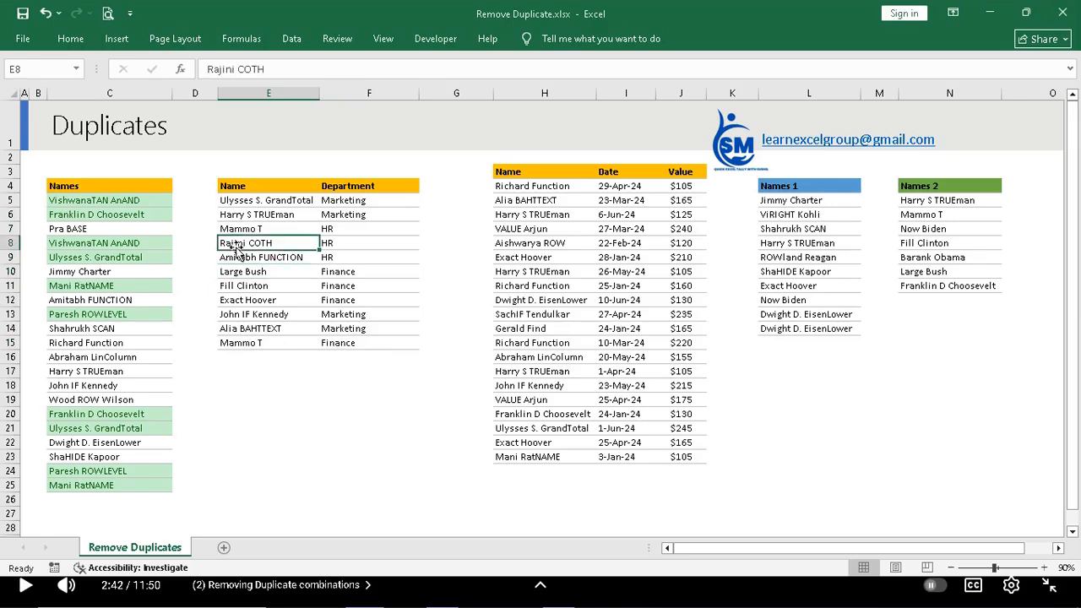
click(347, 243)
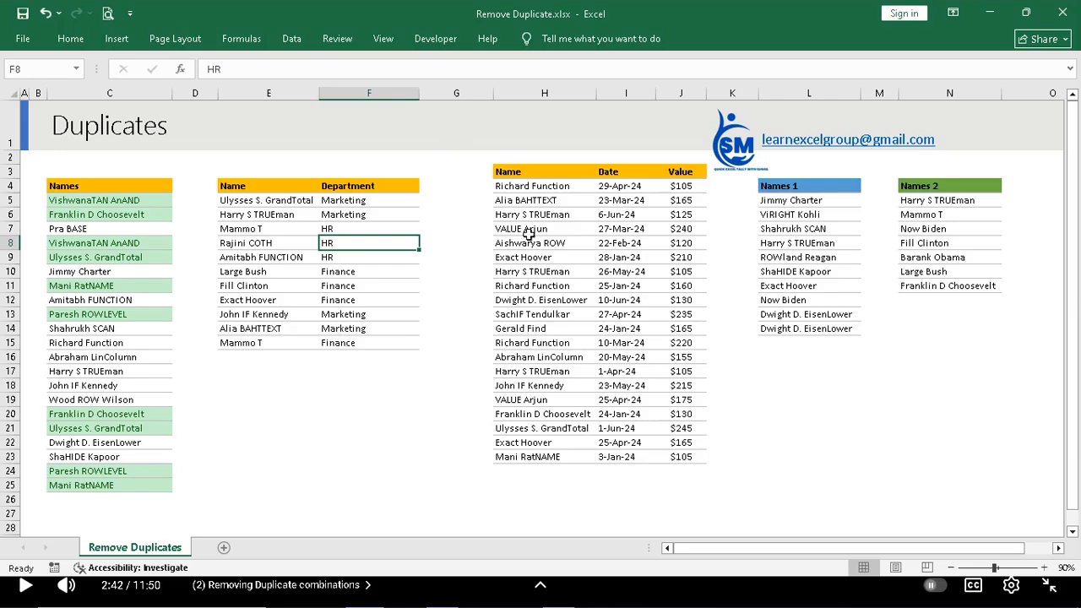
Sort the Name, Date and Value table in H3:J23 by Date cell values from newest to oldest, keeping the header row.
click(519, 185)
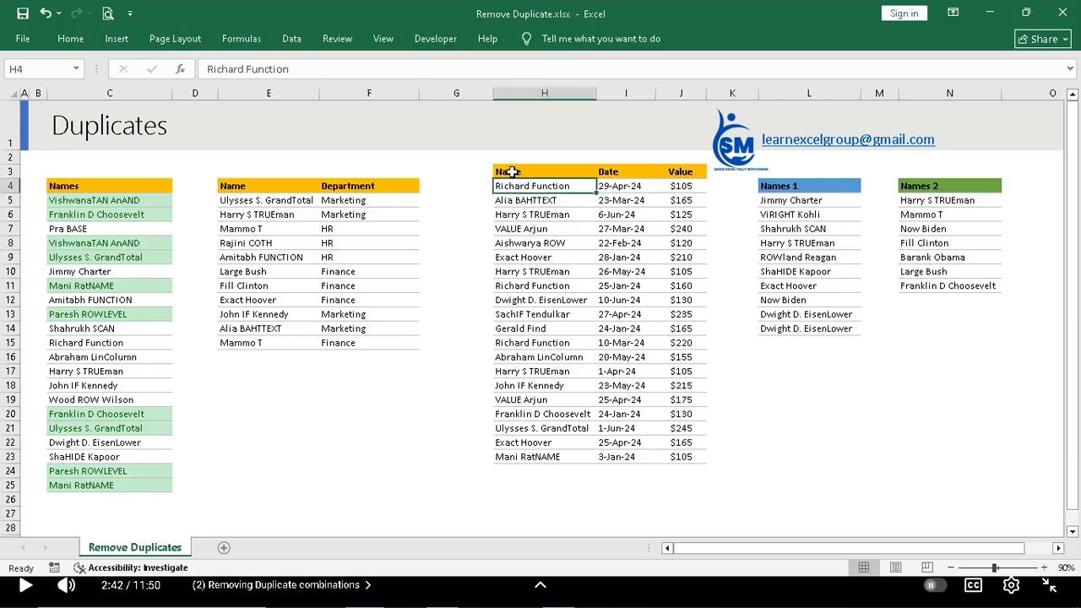
drag(516, 171, 667, 457)
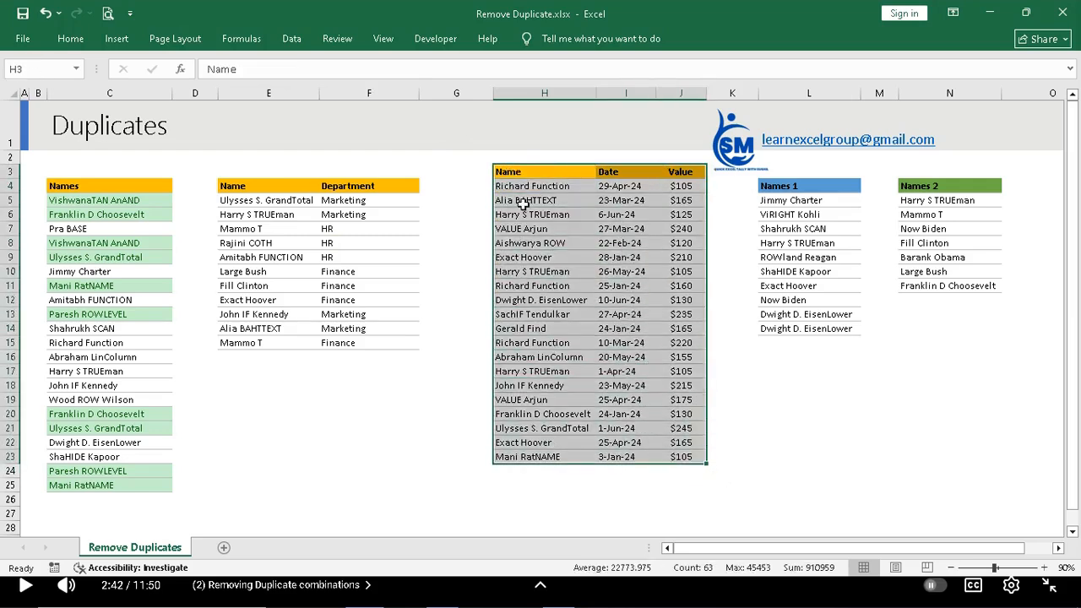
click(287, 38)
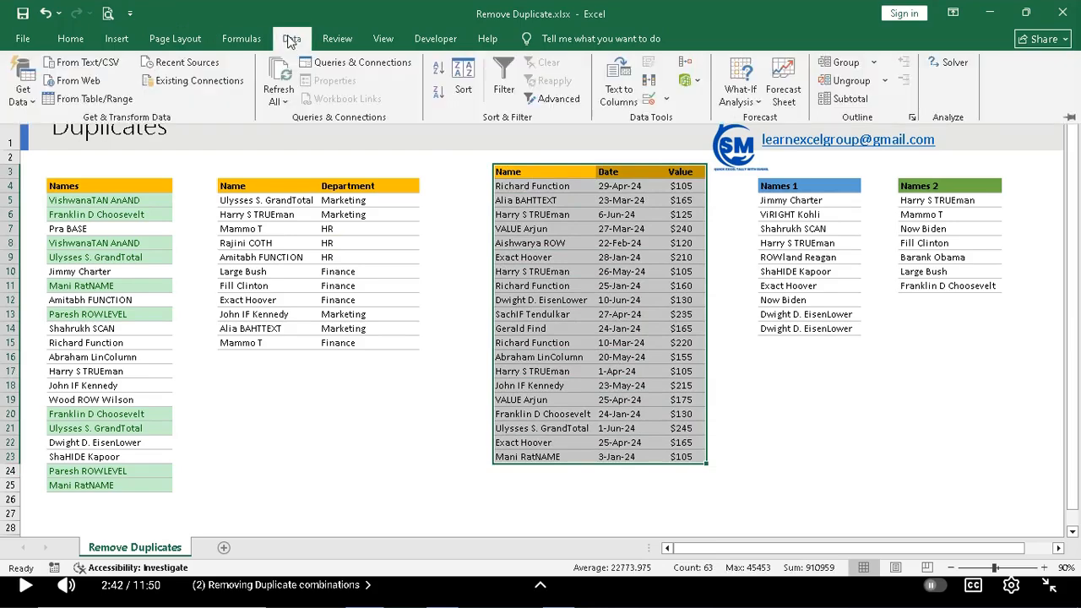
click(463, 72)
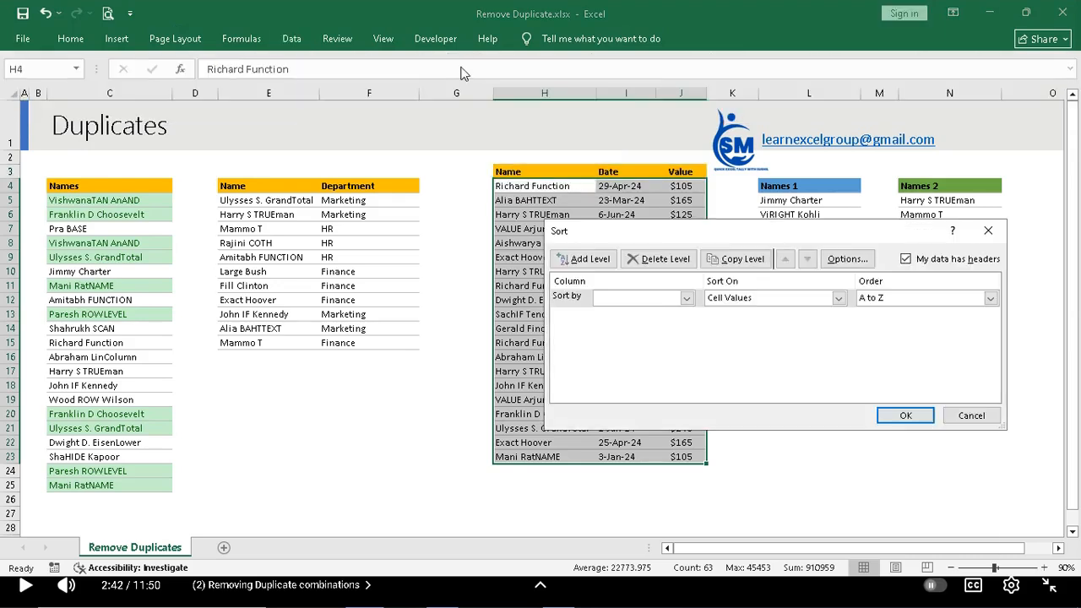
click(625, 297)
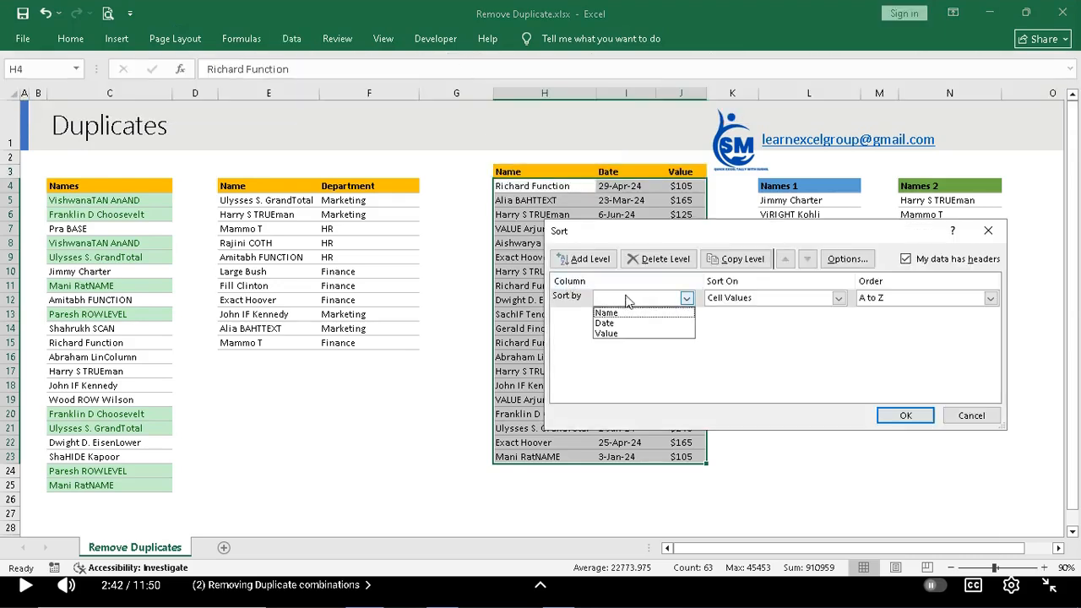
click(700, 241)
drag(634, 234, 113, 219)
click(102, 282)
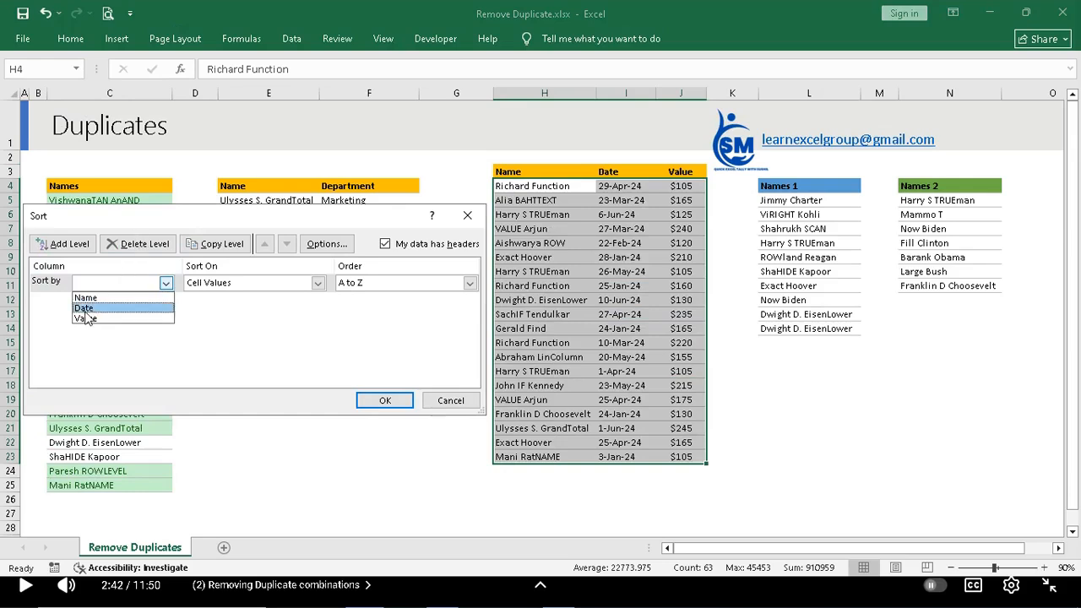
click(86, 309)
drag(137, 227, 110, 223)
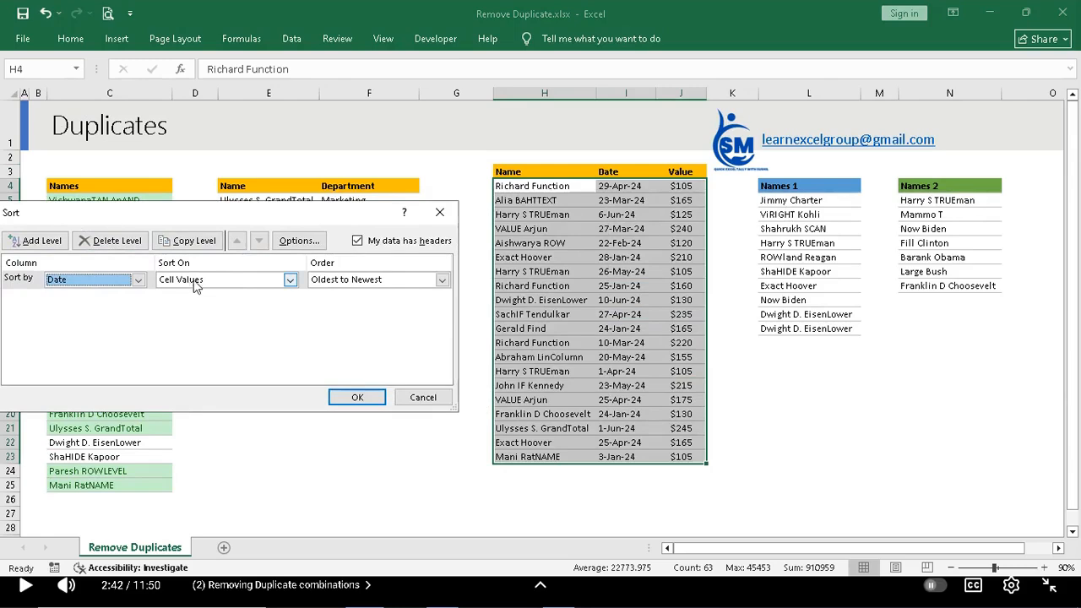
click(338, 280)
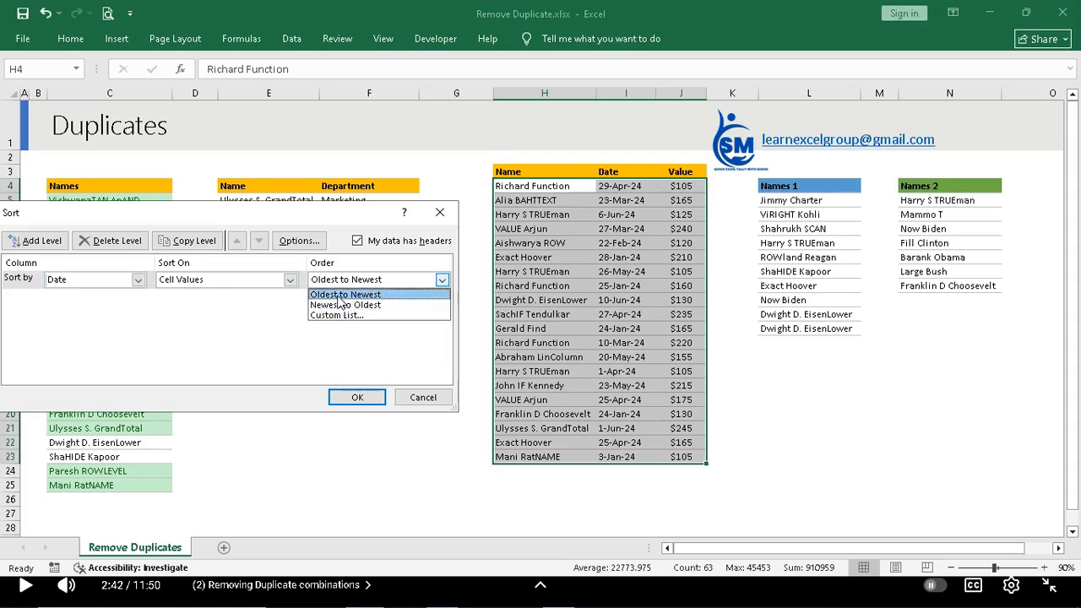
click(342, 305)
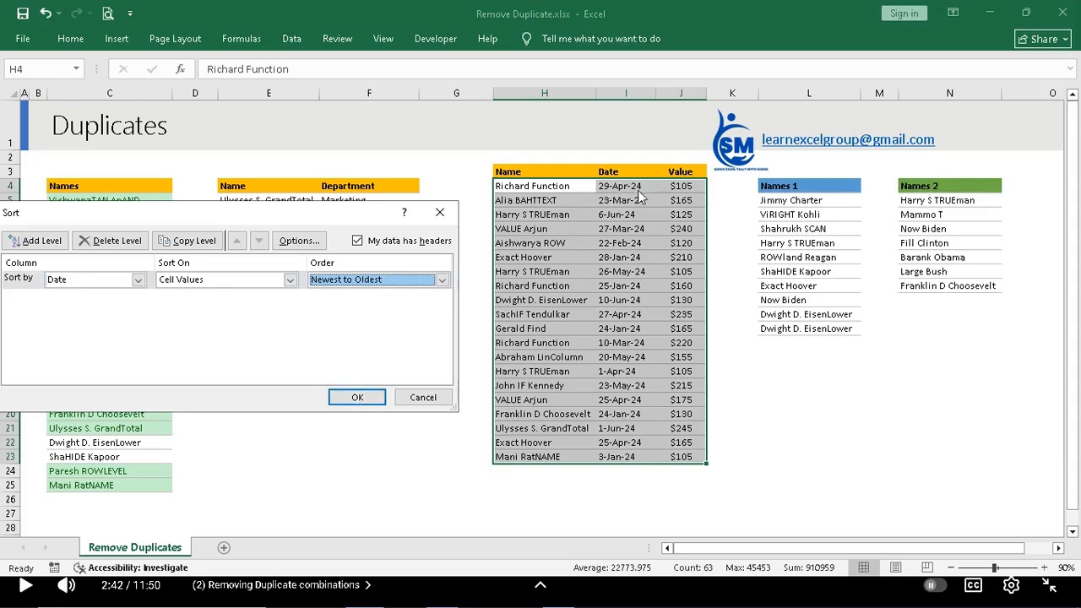
click(357, 397)
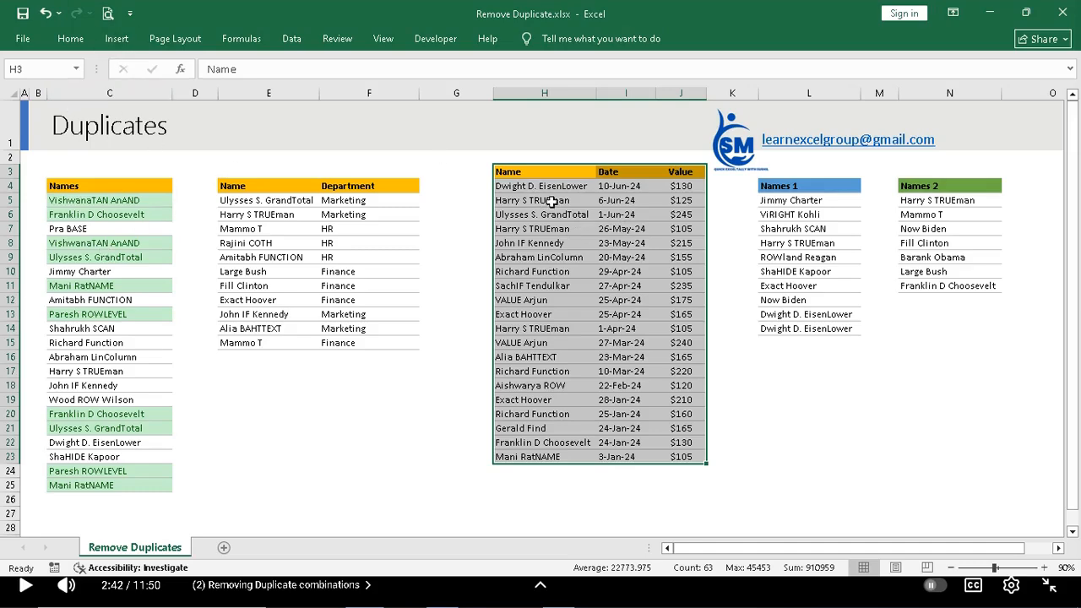
Remove duplicates from the Name, Date and Value table in H3:J23, comparing only the Name column and excluding Date and Value.
click(292, 39)
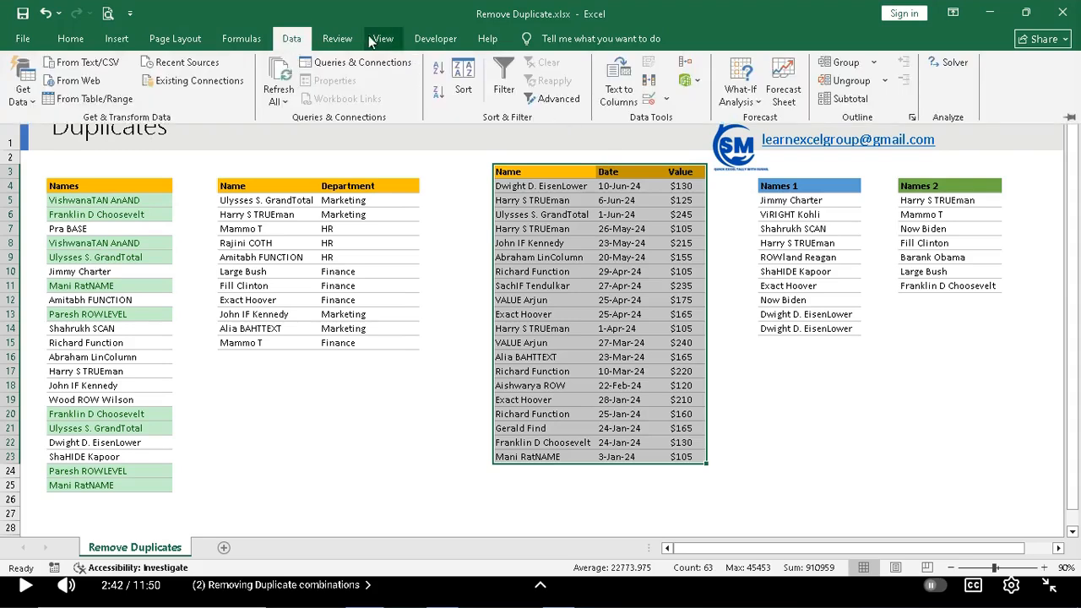
click(652, 83)
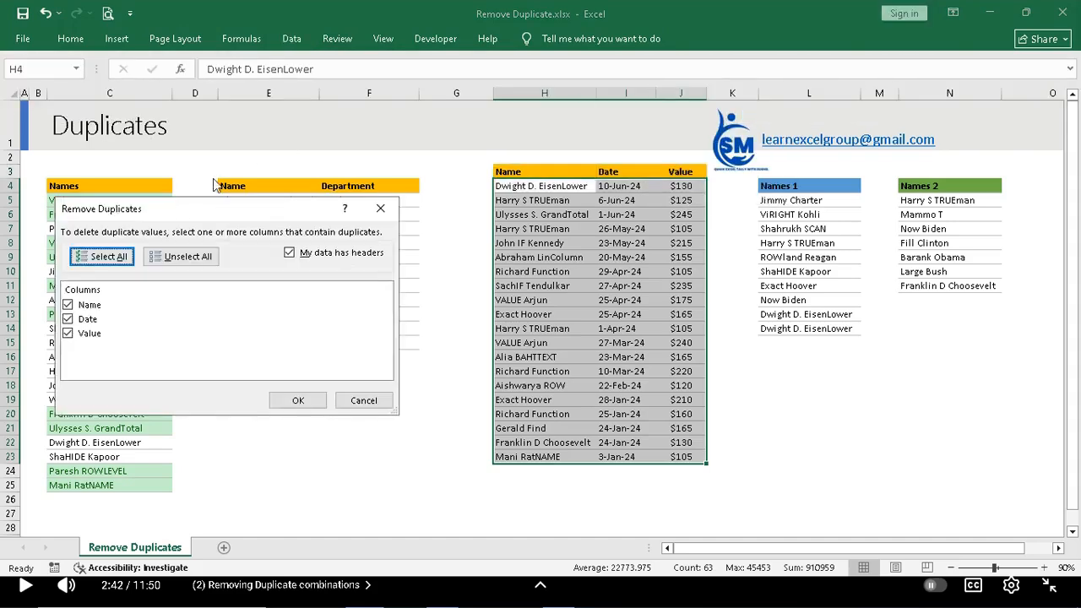
mouse_move(129, 214)
mouse_down()
mouse_move(731, 160)
mouse_move(132, 197)
mouse_up()
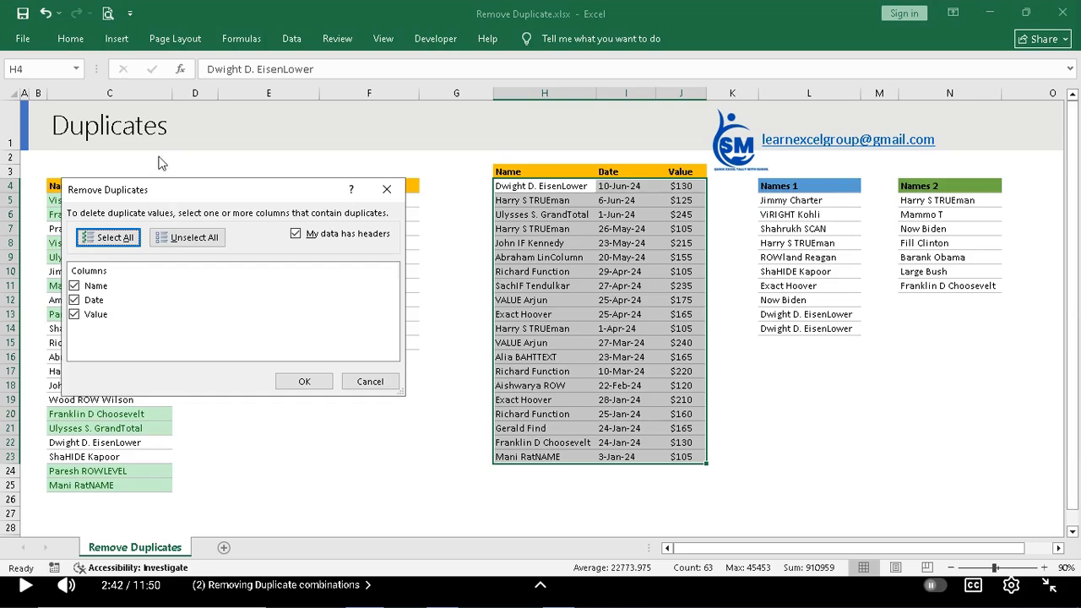
click(74, 300)
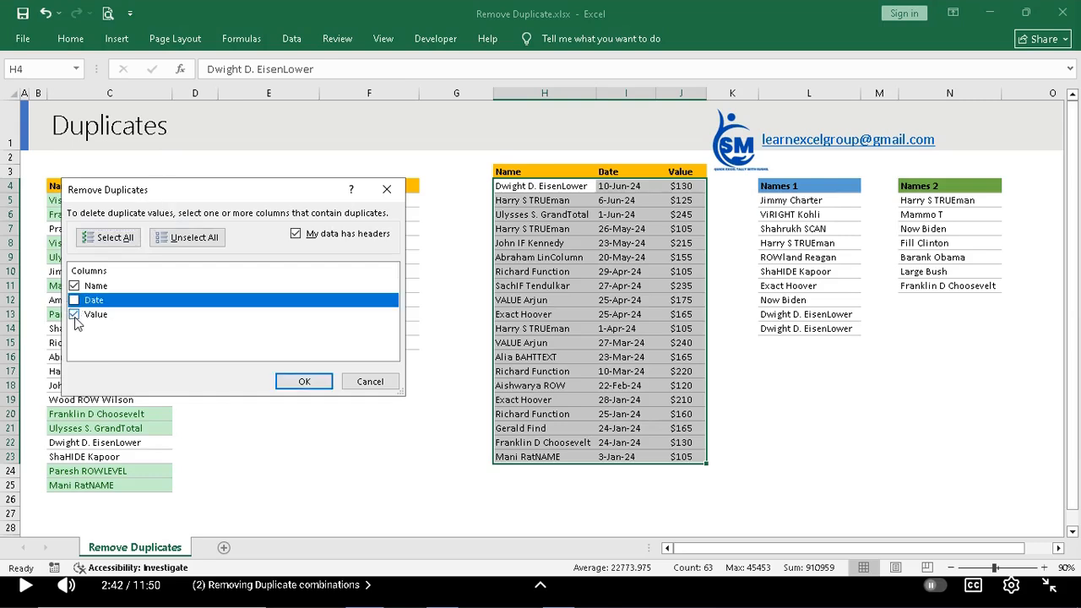
click(75, 315)
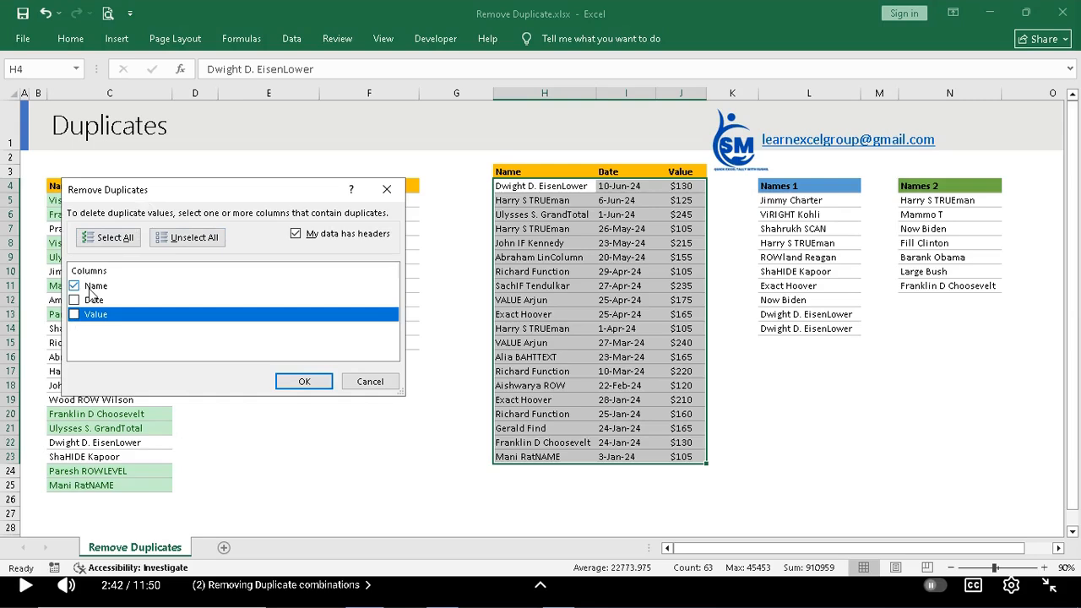
click(305, 382)
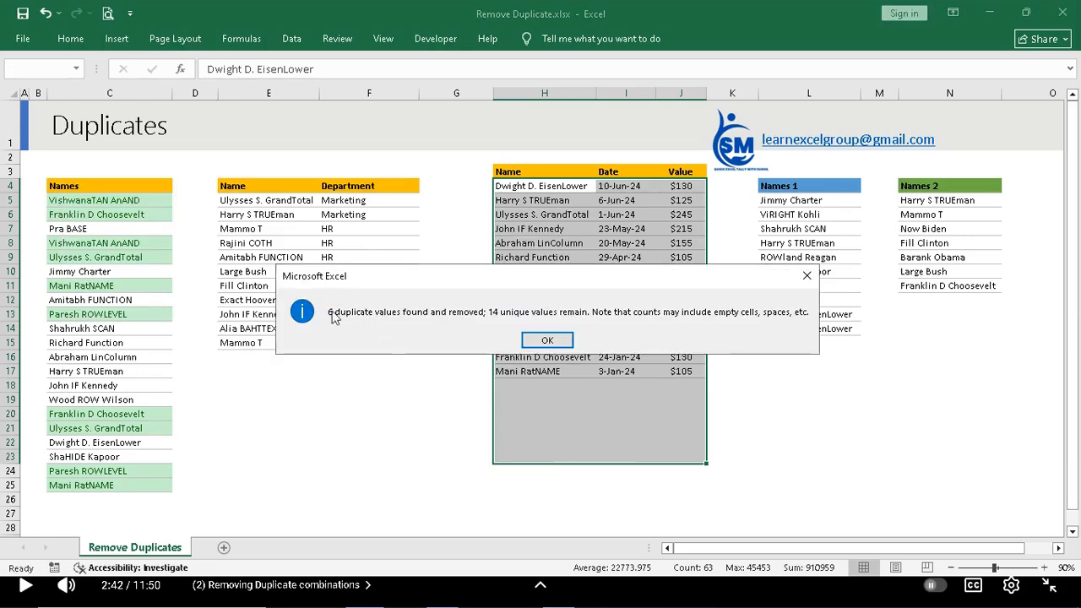
click(547, 340)
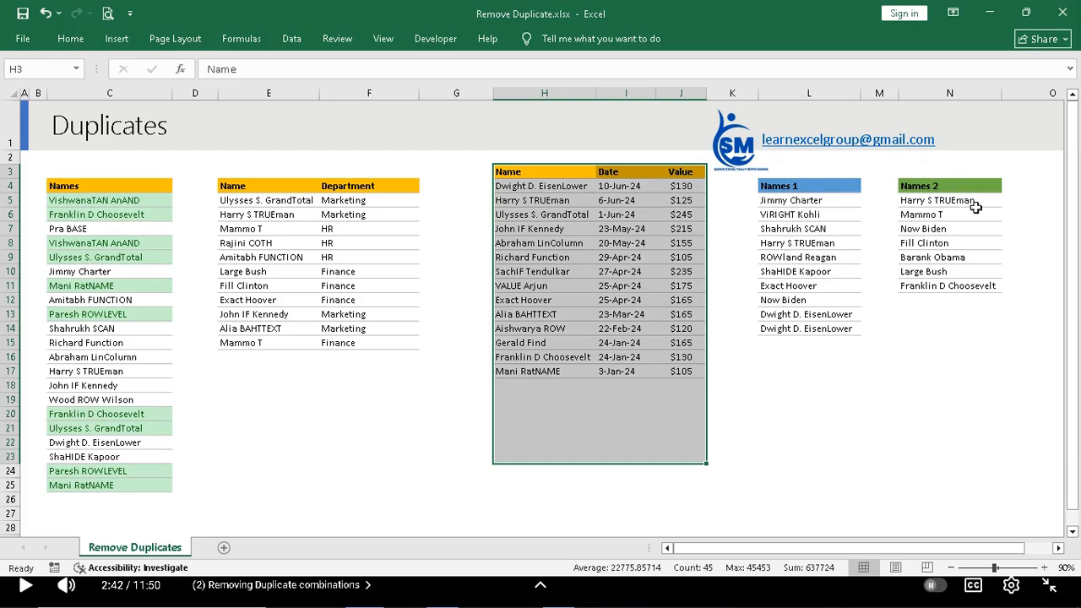
Highlight duplicate values across Names 1 (L5:L14) and Names 2 (N5:N11) with Yellow Fill with Dark Yellow Text.
click(778, 201)
drag(779, 201, 774, 327)
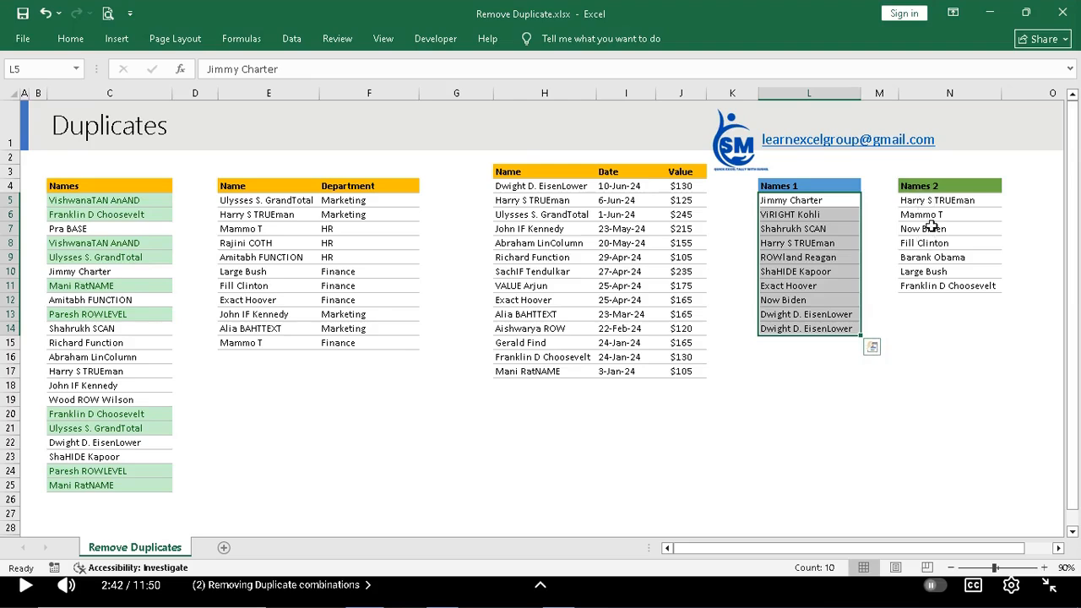
drag(937, 201, 938, 288)
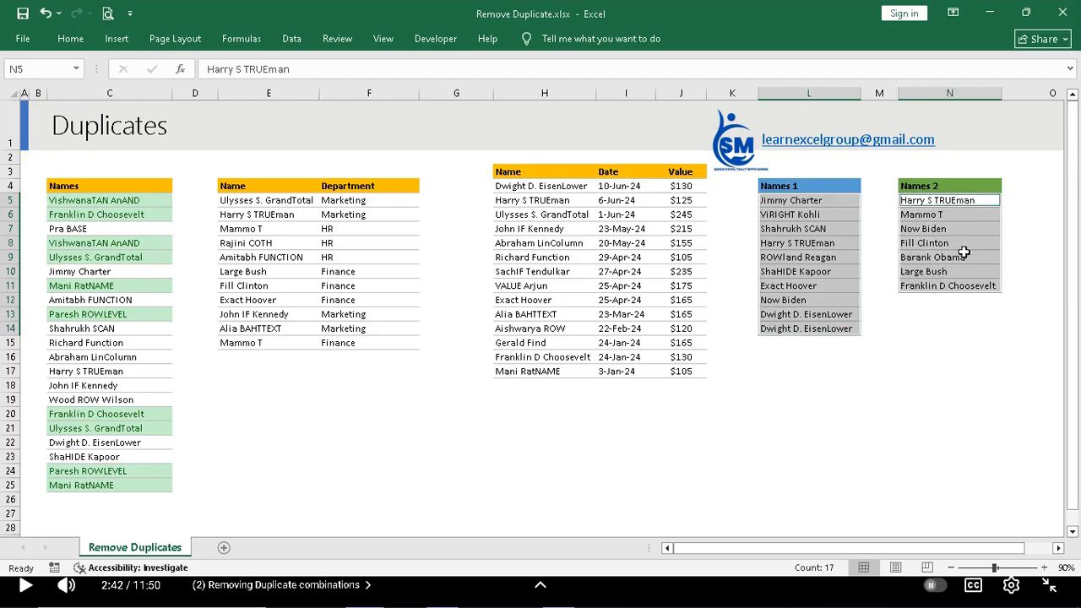
click(70, 41)
click(661, 98)
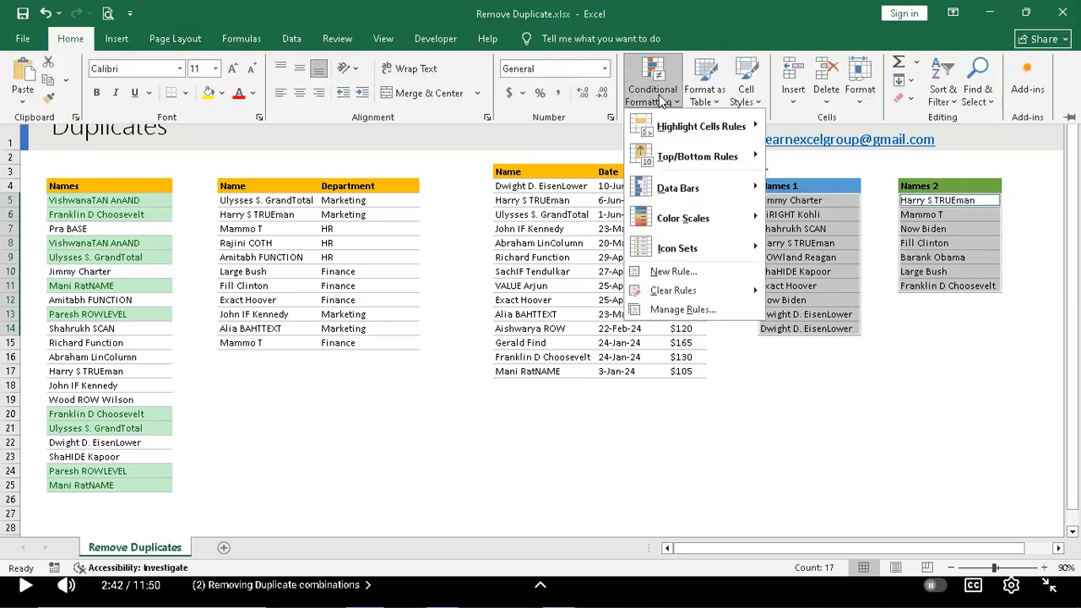
mouse_move(696, 127)
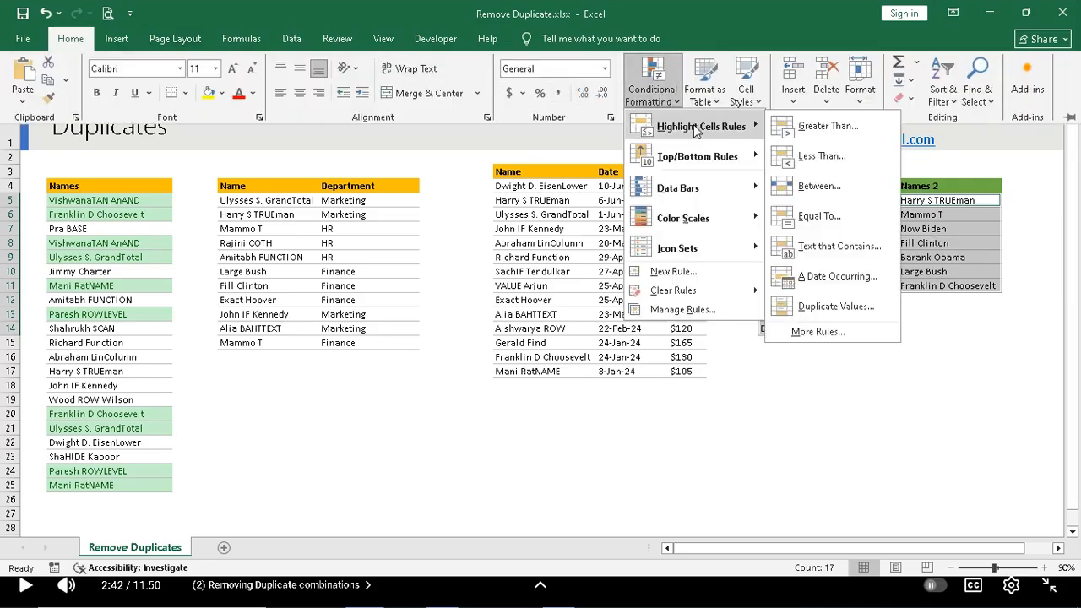
click(837, 307)
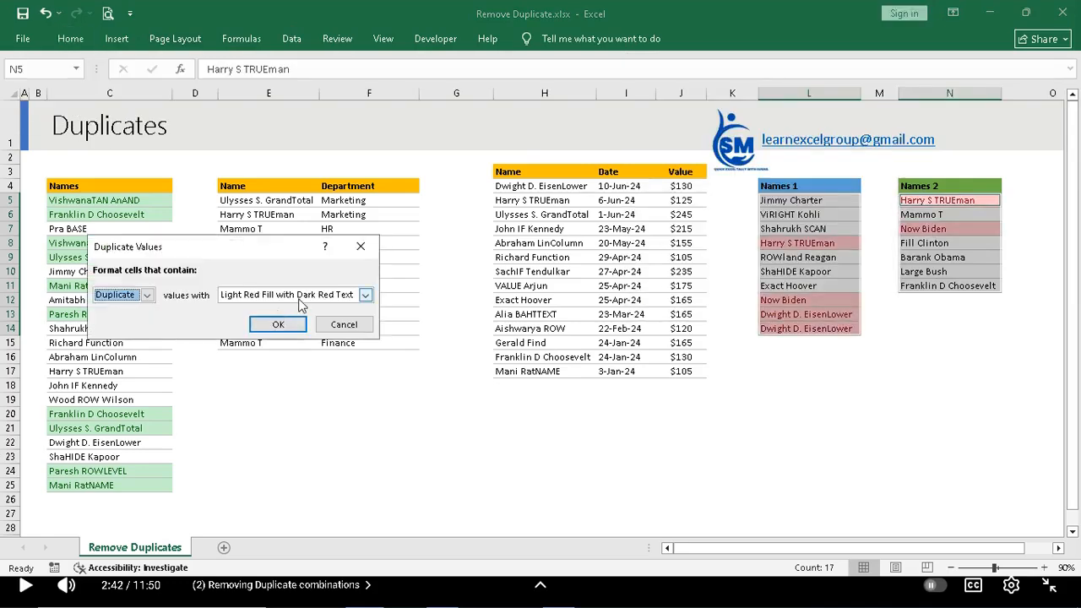
click(365, 295)
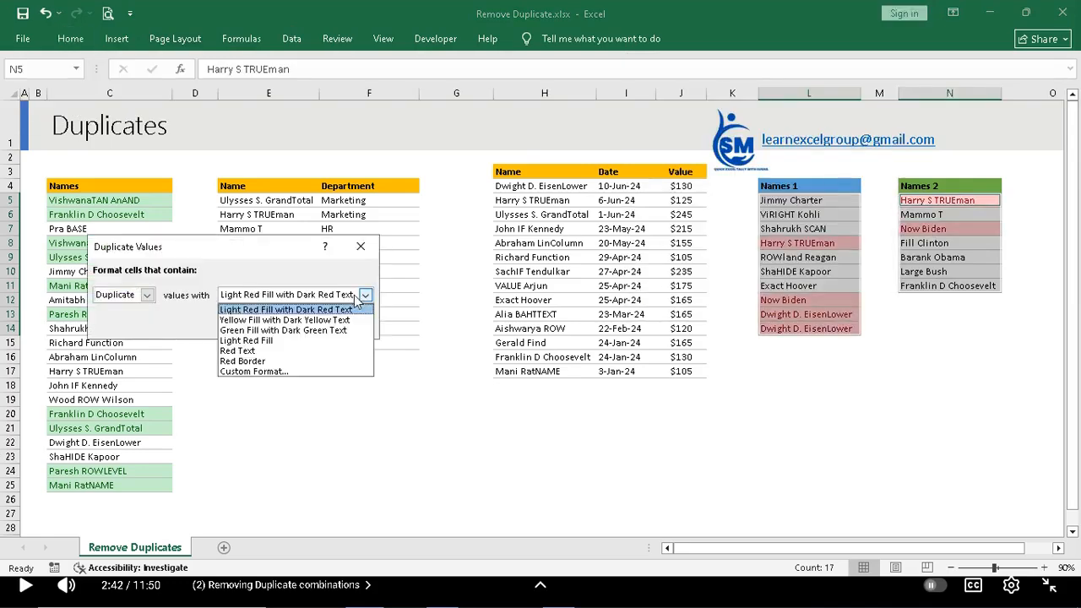
click(237, 322)
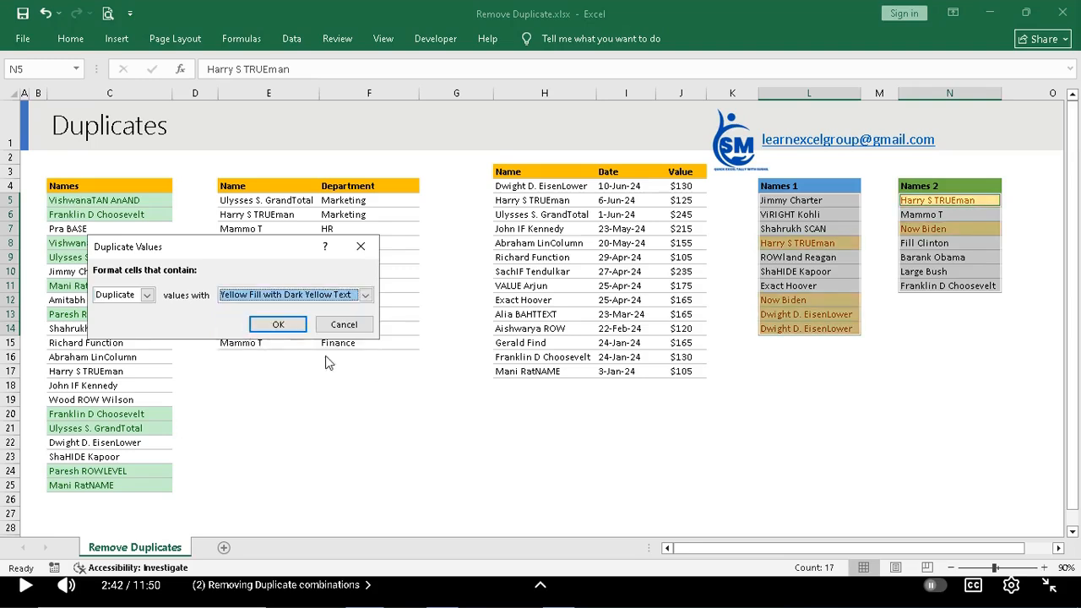
click(283, 326)
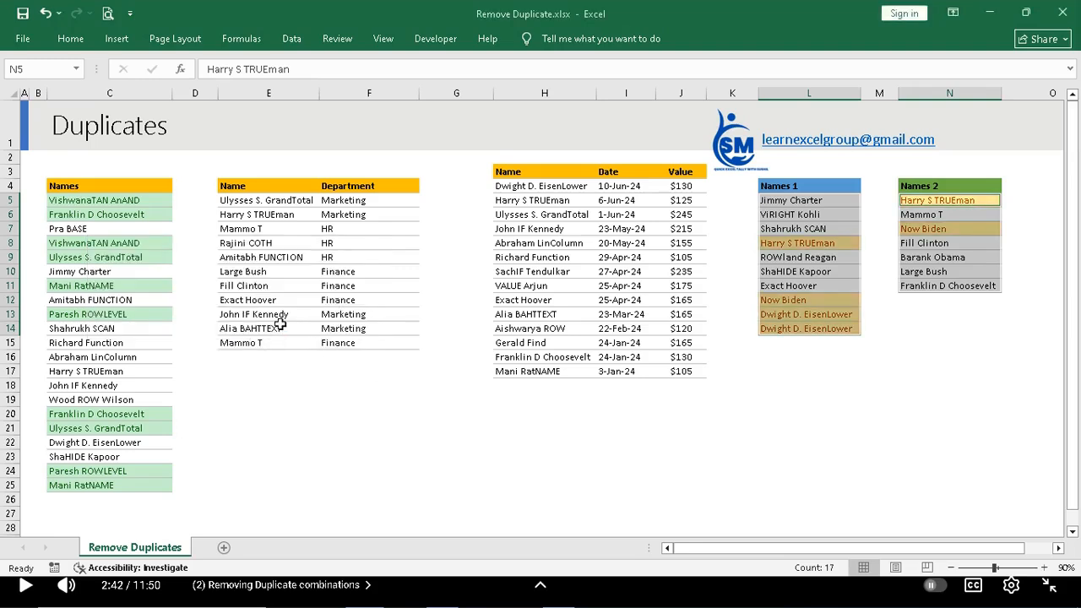
click(790, 383)
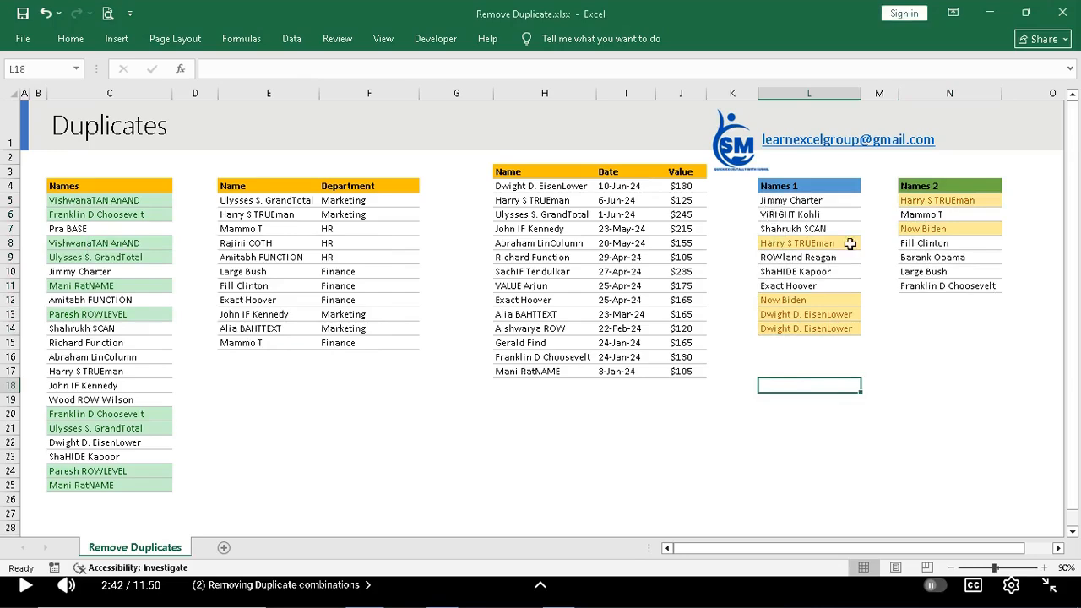